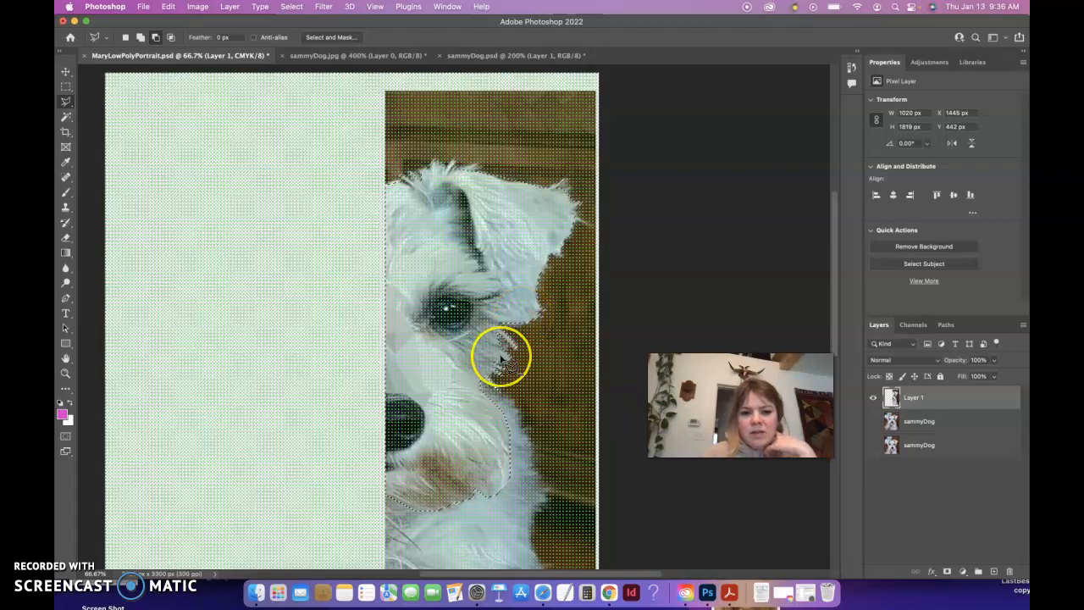
- Invert the lasso selection around the half dog face and delete the photo background outside it on Layer 1
scroll(502, 360, down, 2)
click(304, 8)
click(313, 56)
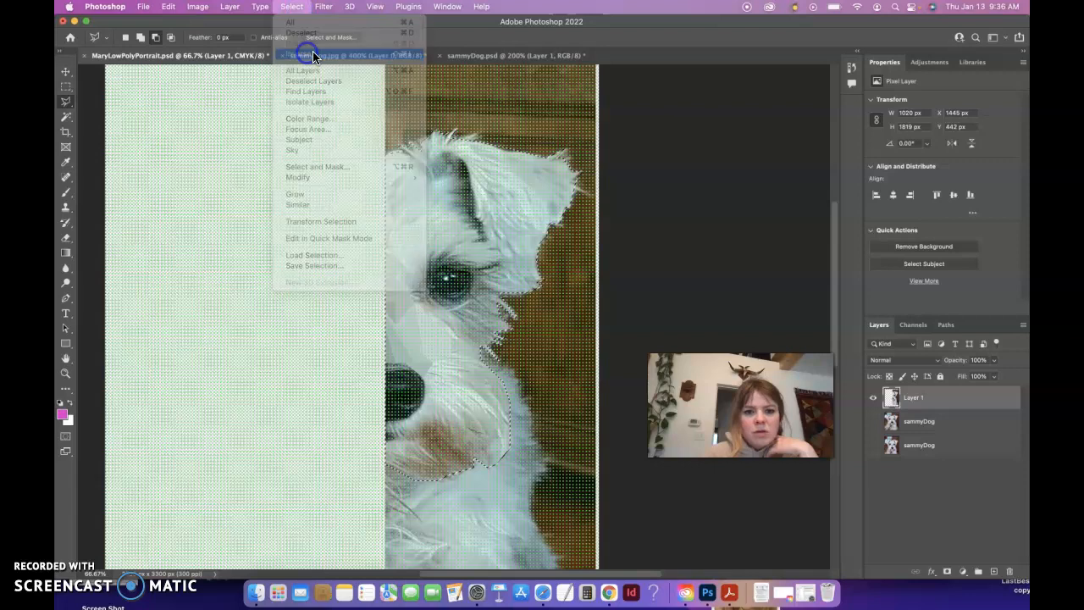
key(Delete)
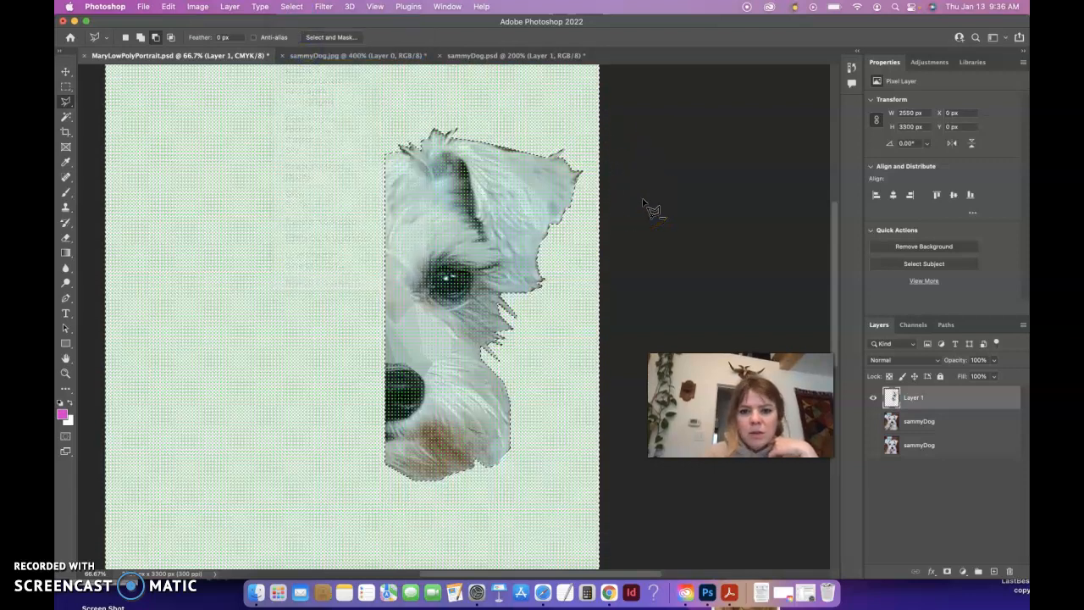
click(653, 231)
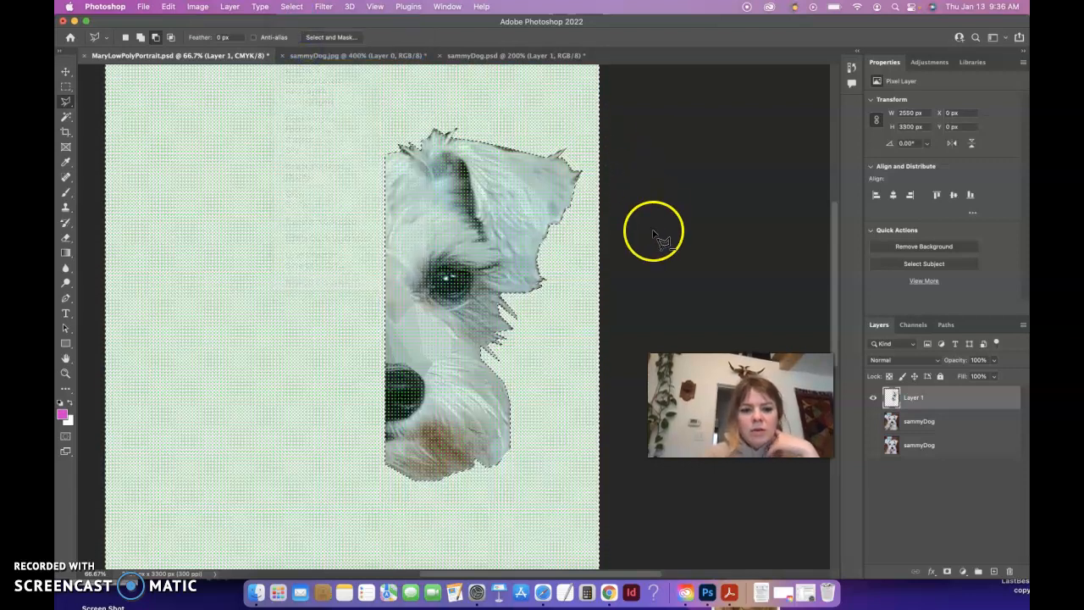
- Duplicate Layer 1 holding the cut-out half dog face
click(945, 401)
drag(944, 402, 994, 573)
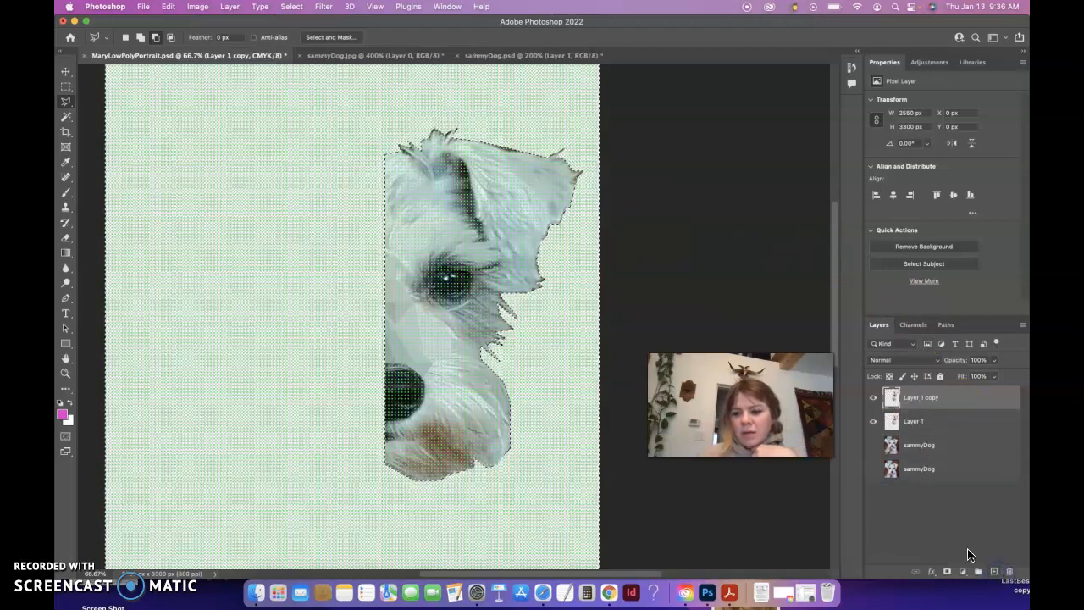
- Try to flip the duplicated layer while the inverted selection is still active
click(169, 7)
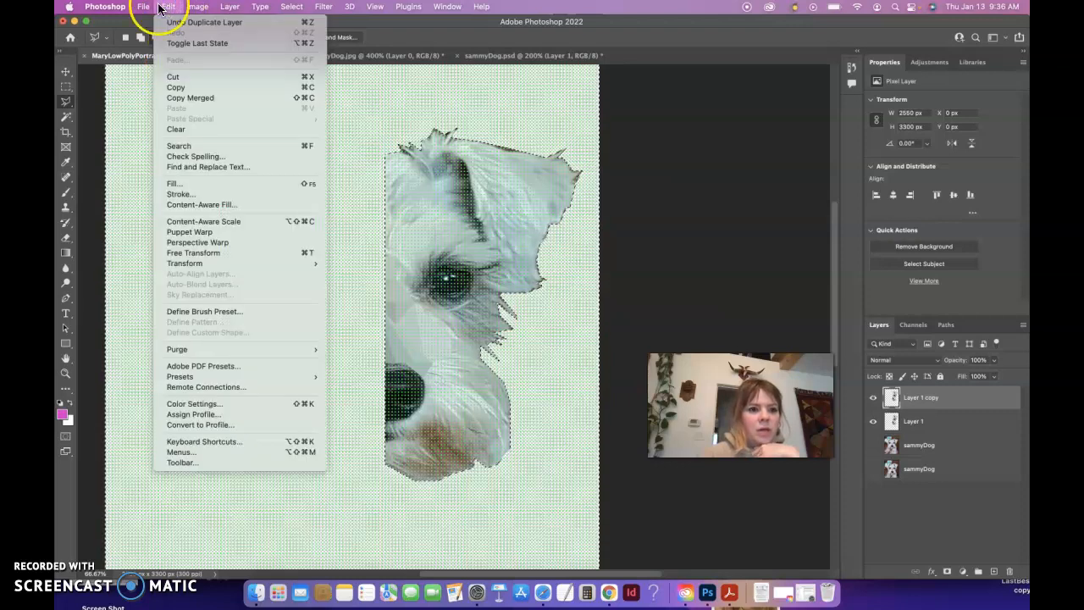
click(140, 7)
mouse_move(169, 8)
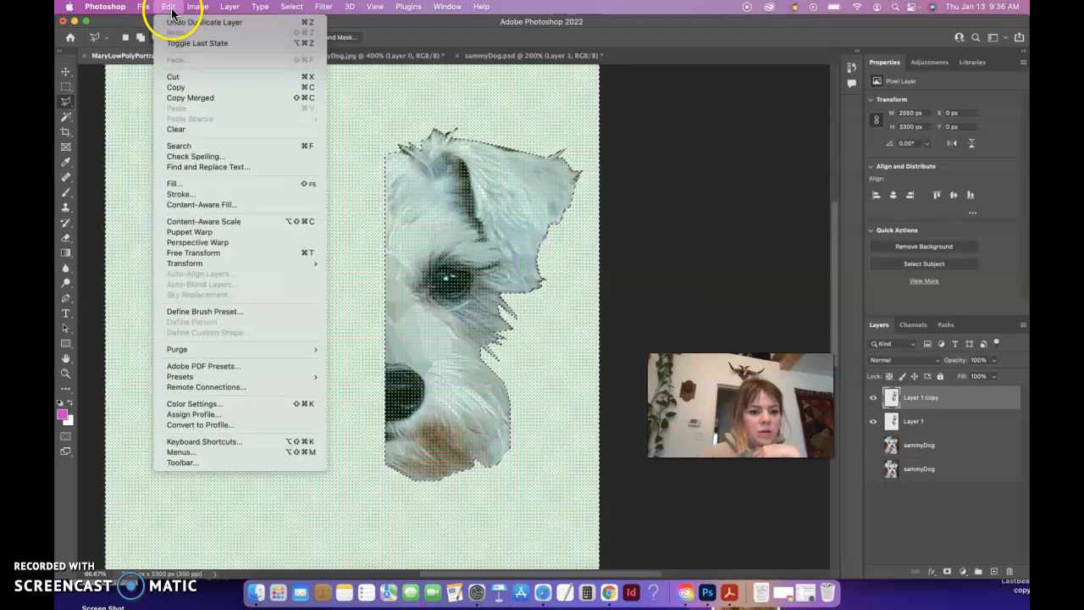
mouse_move(188, 266)
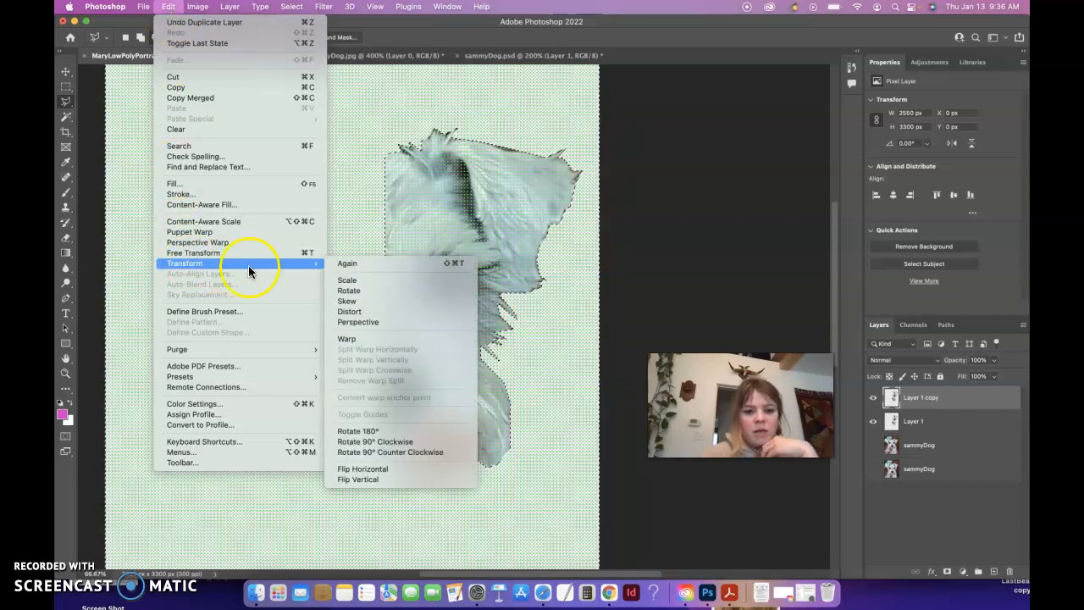
click(365, 478)
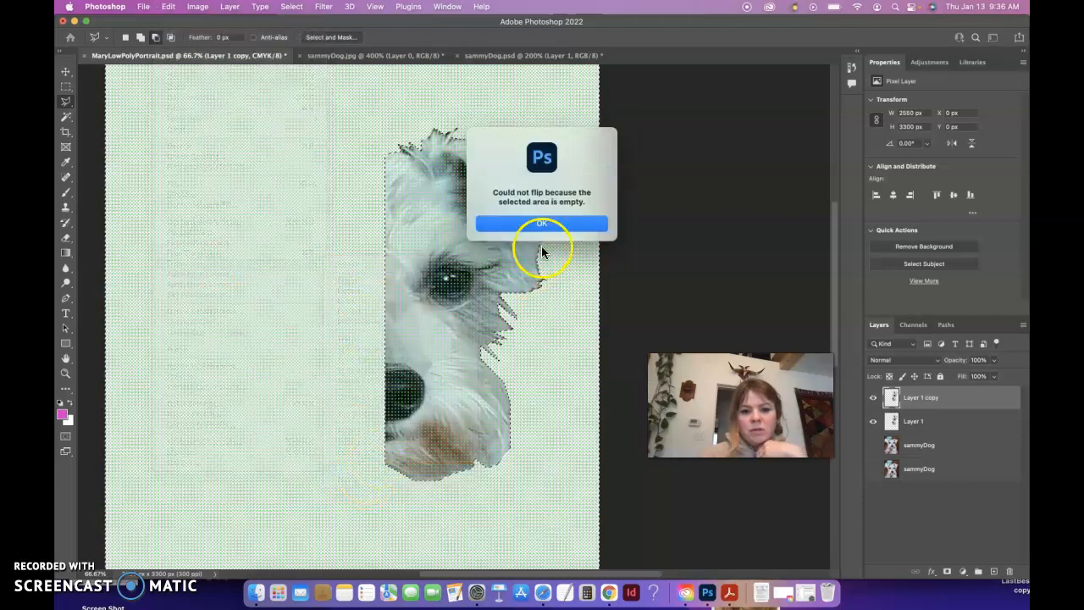
click(542, 224)
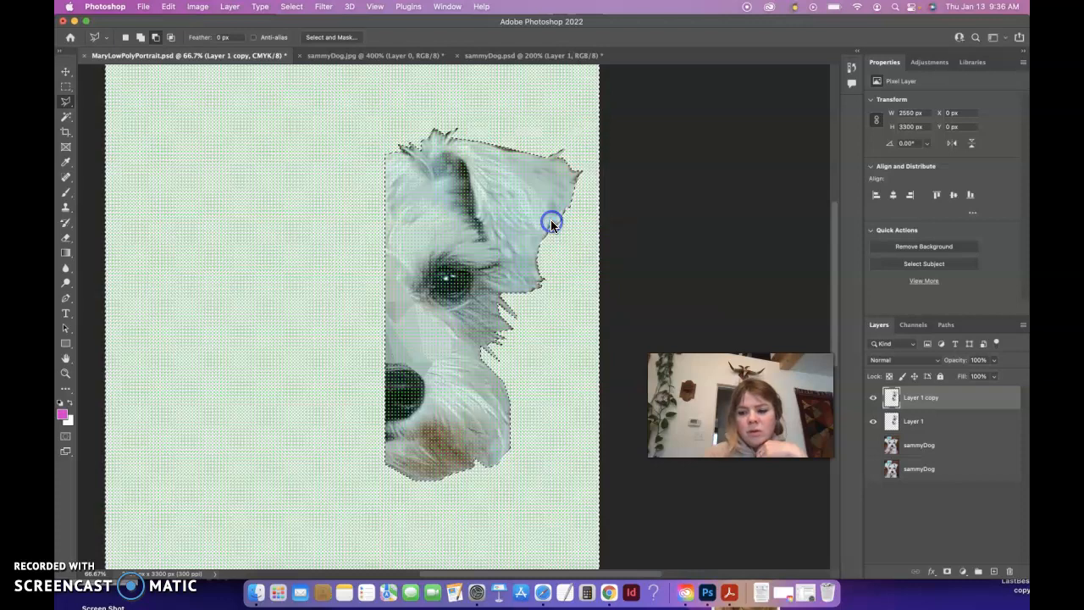
- Clear the selection and move the duplicated half face to the empty space left of the original half
key(super+d)
click(913, 402)
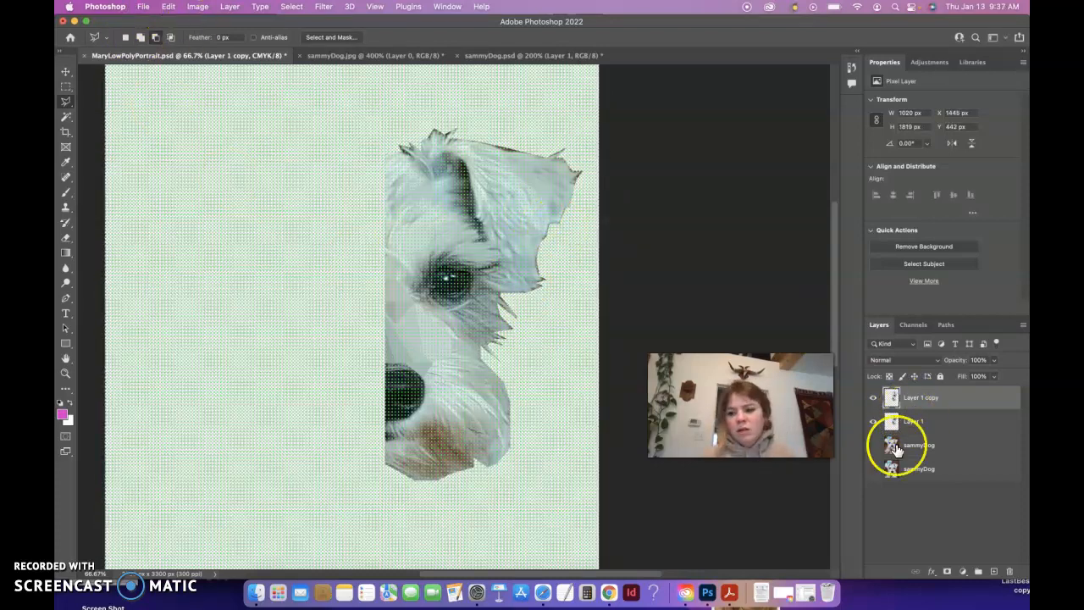
click(66, 72)
drag(454, 270, 267, 278)
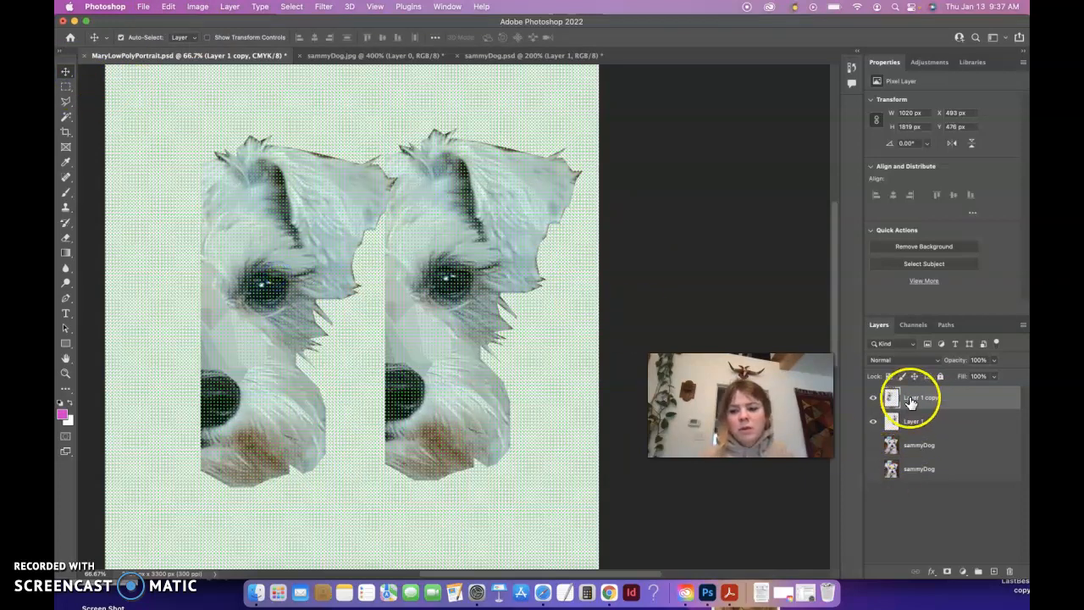
- Flip the duplicated half horizontally and align it edge to edge with the original half to form a symmetrical face
click(169, 7)
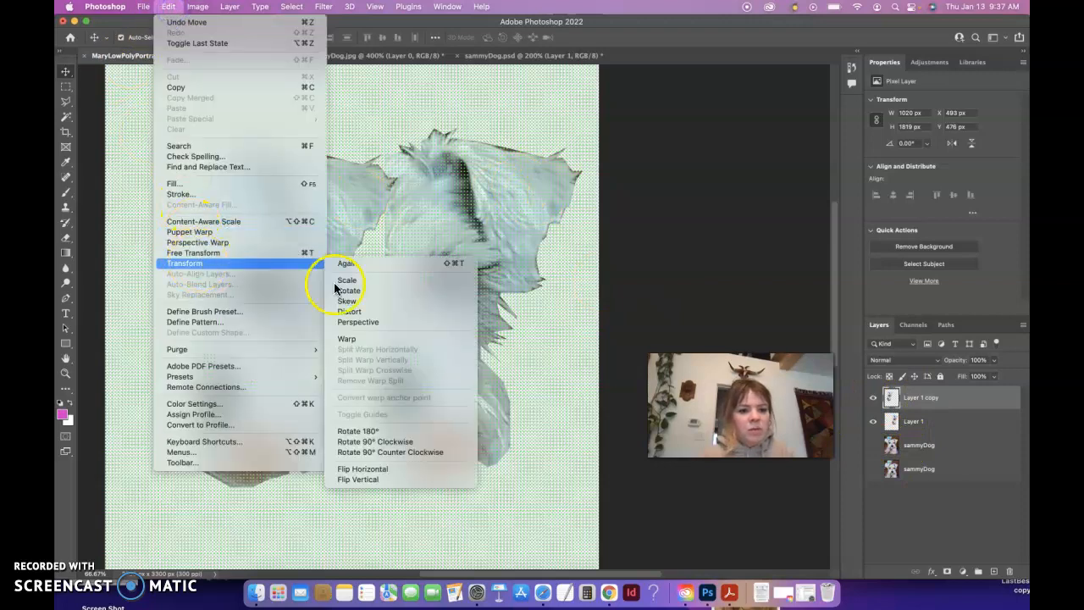
click(419, 471)
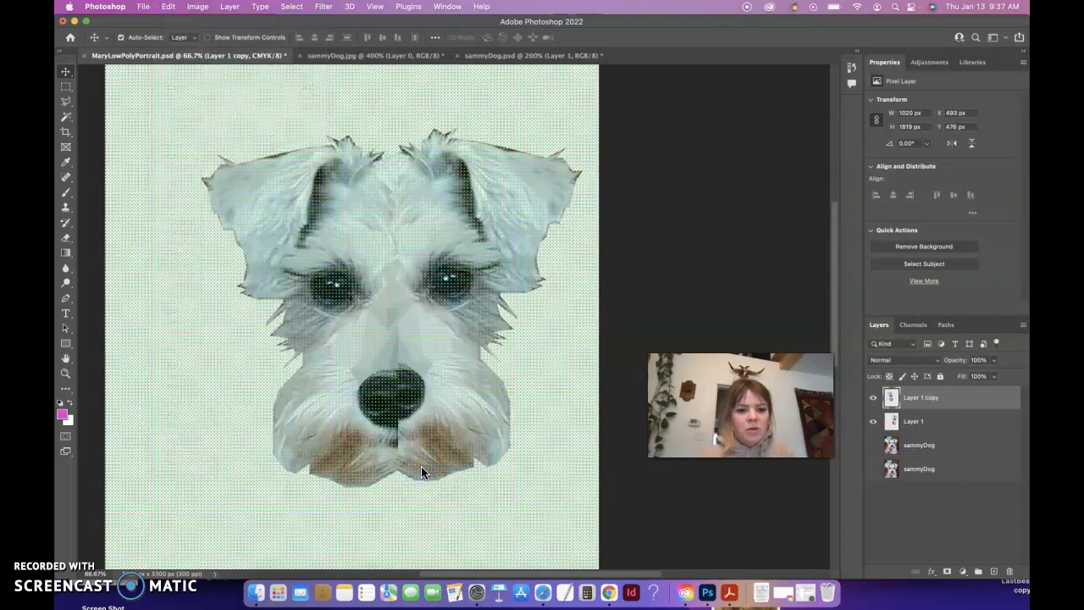
mouse_move(354, 263)
mouse_down()
mouse_move(334, 259)
mouse_move(348, 264)
mouse_up()
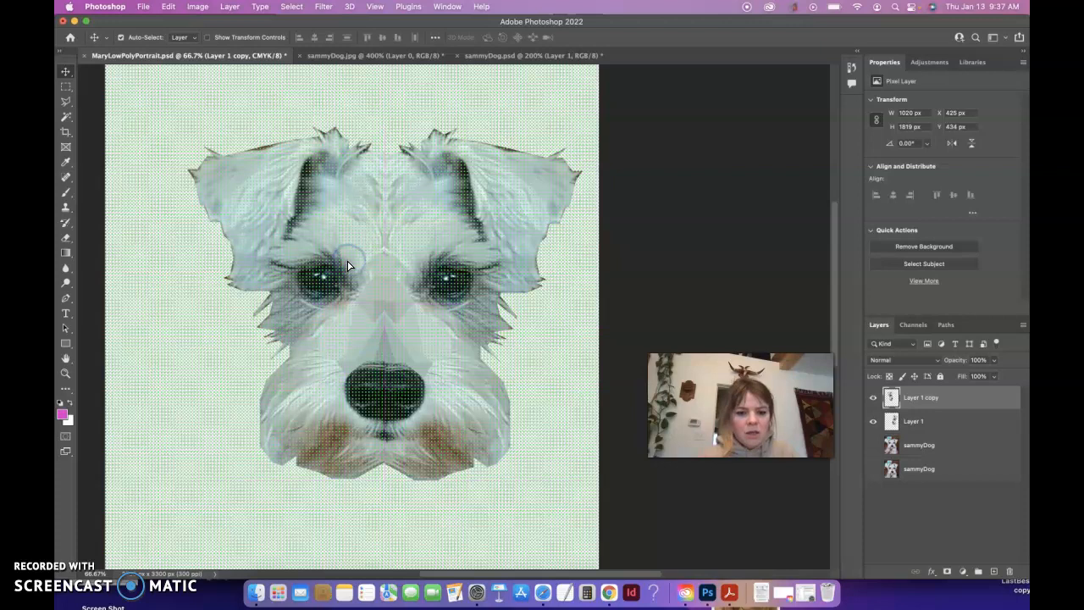
key(Down)
key(Down)
key(Down)
key(Down)
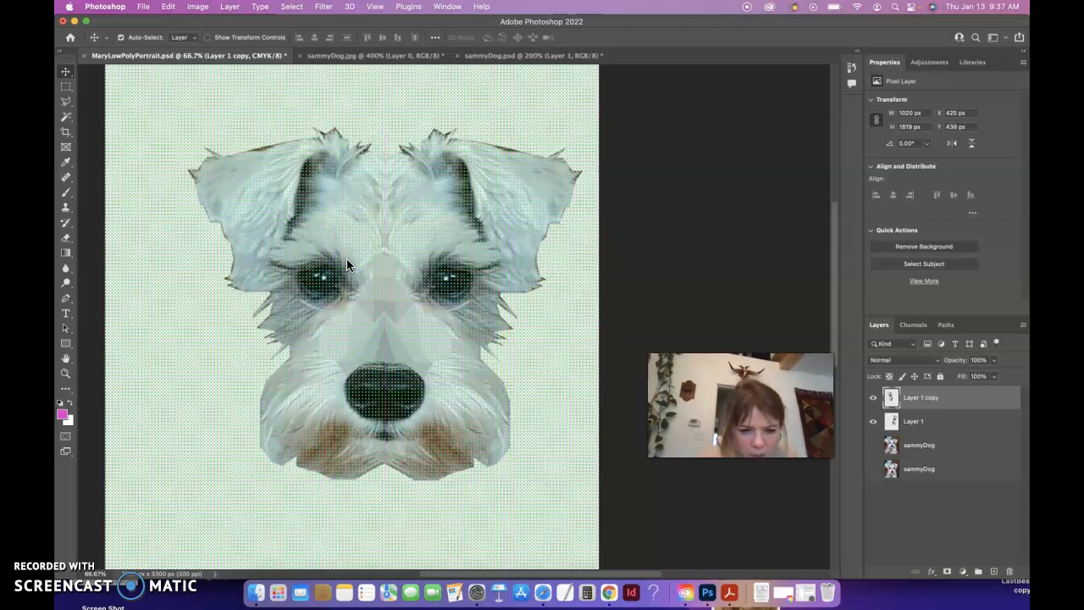
click(549, 343)
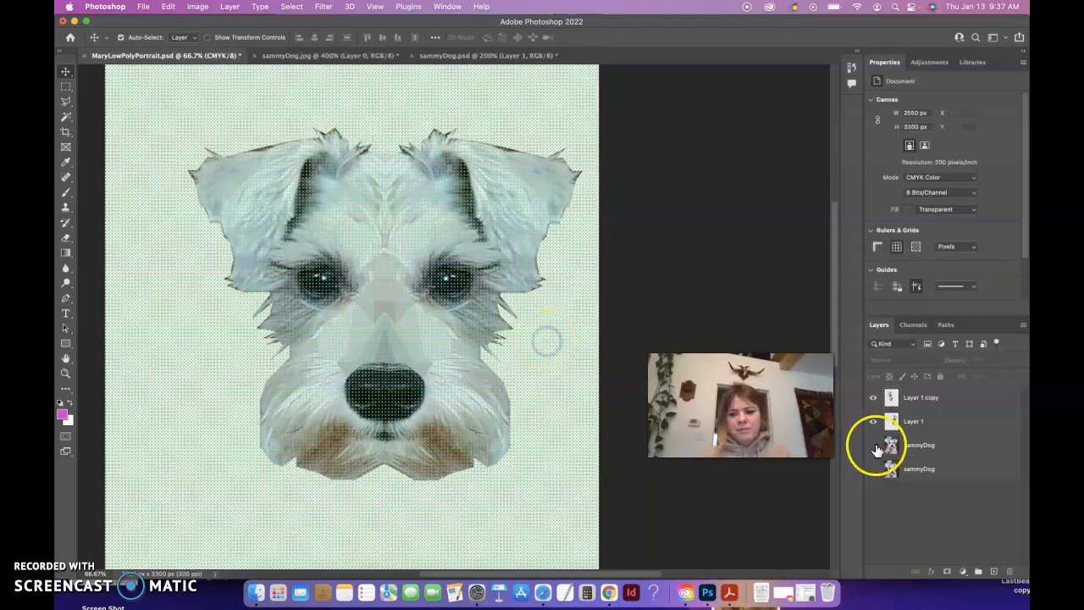
- Move both face halves together about 153 px left and 216 px down to centre them on the canvas, and group them
key(super+0)
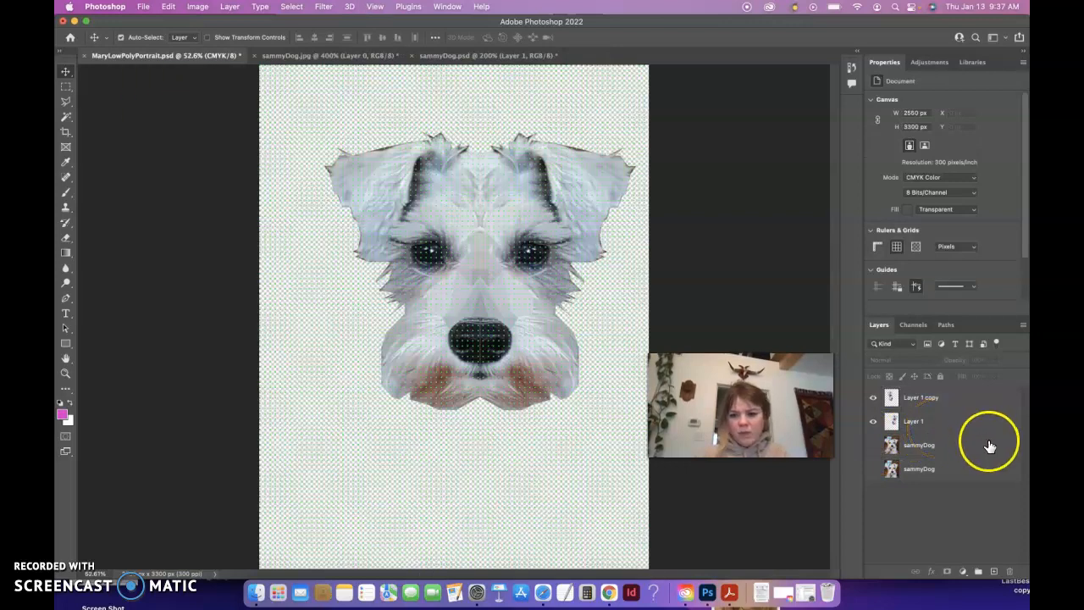
click(936, 418)
shift+click(930, 399)
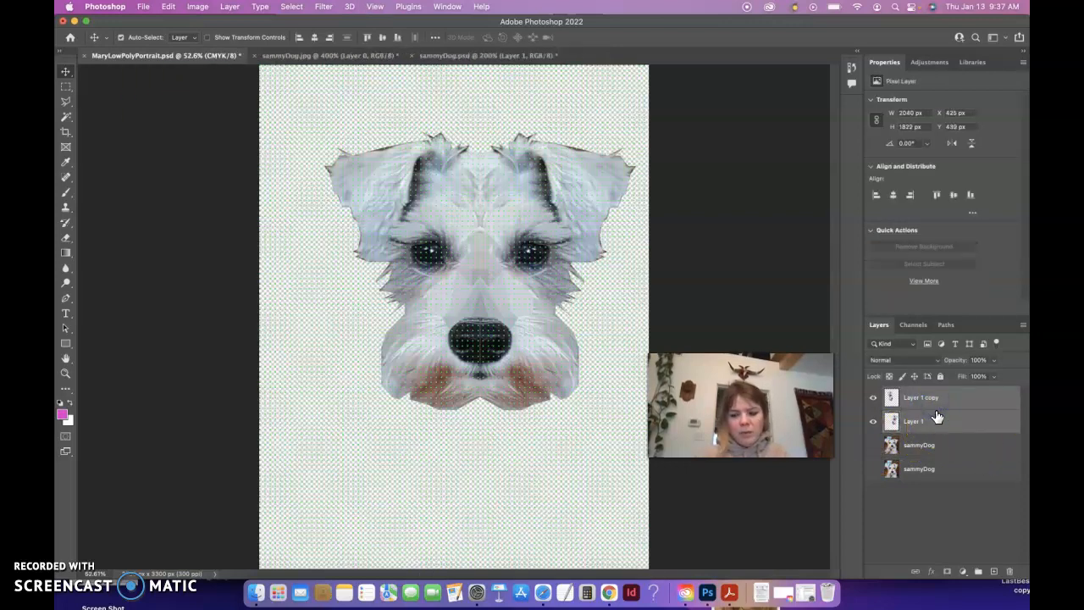
drag(506, 292, 478, 322)
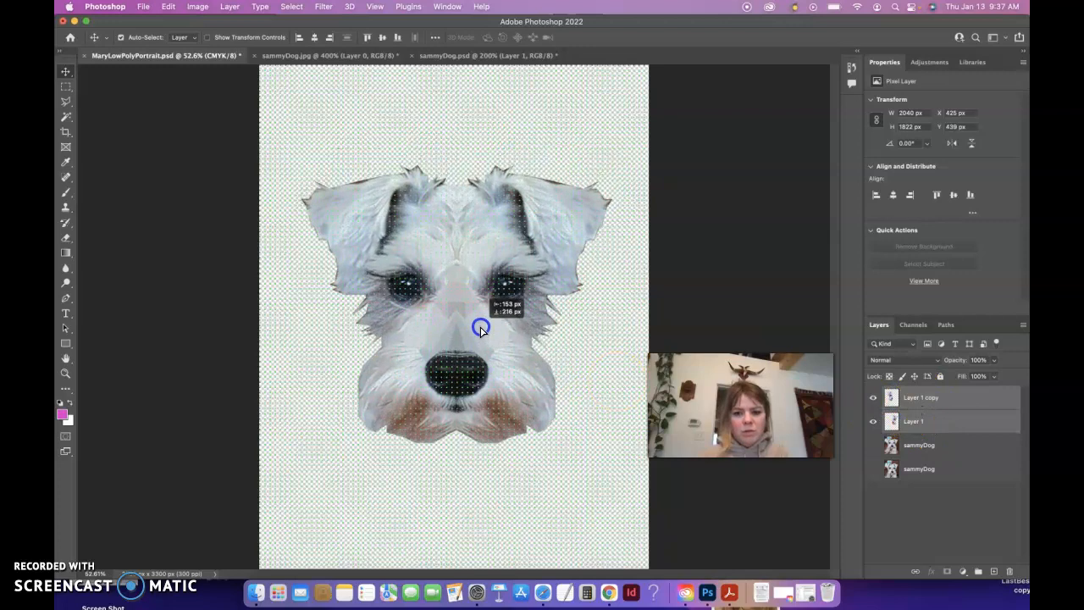
click(979, 577)
- Expand the group and toggle the visibility of its two layers to check which half each one holds
click(887, 393)
click(919, 411)
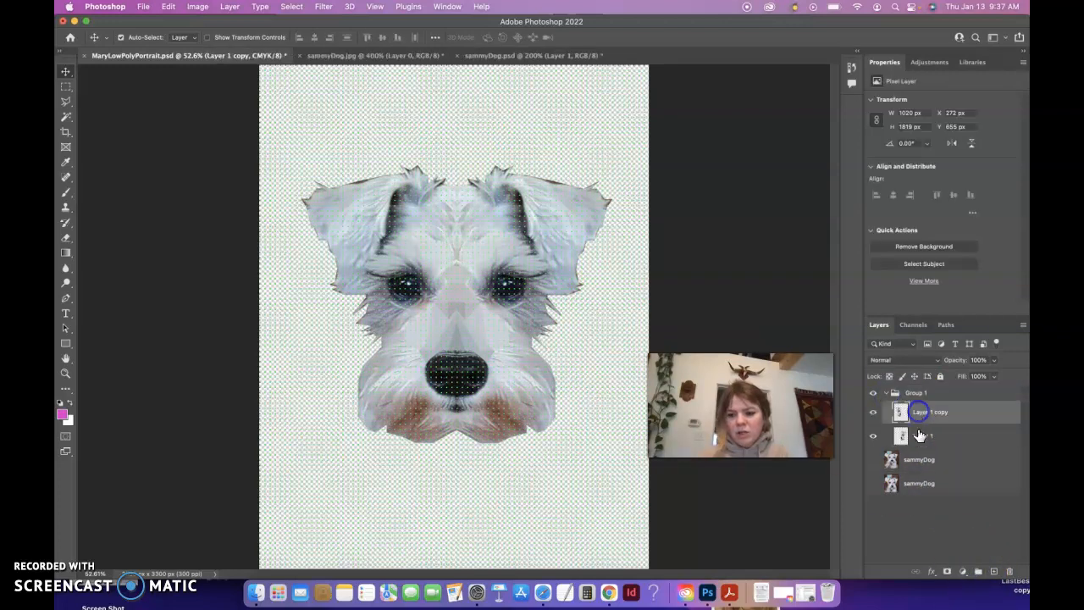
click(920, 436)
click(874, 412)
click(873, 435)
click(873, 436)
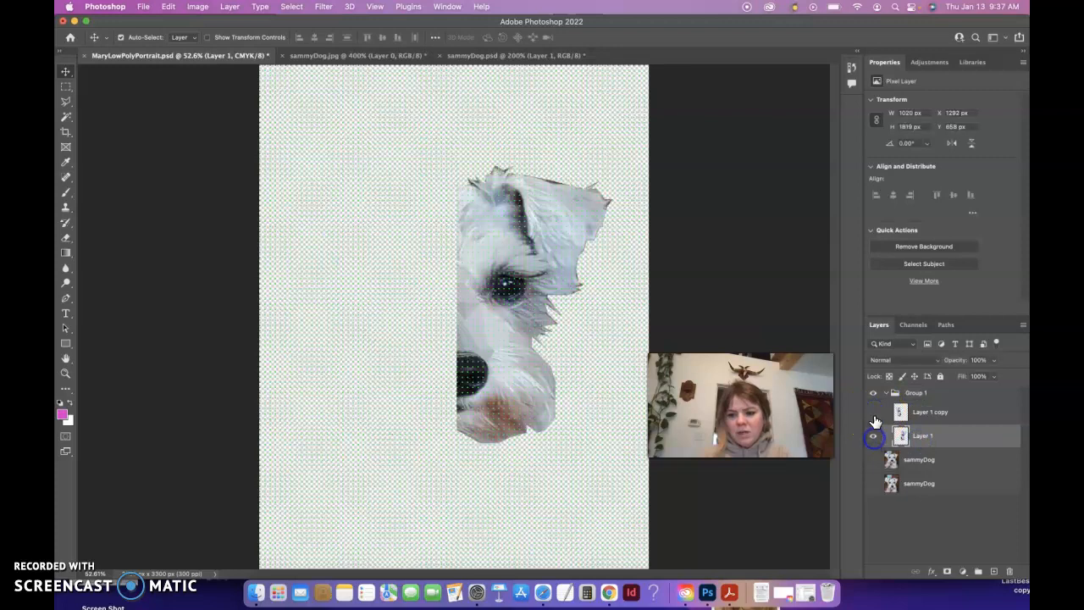
click(873, 412)
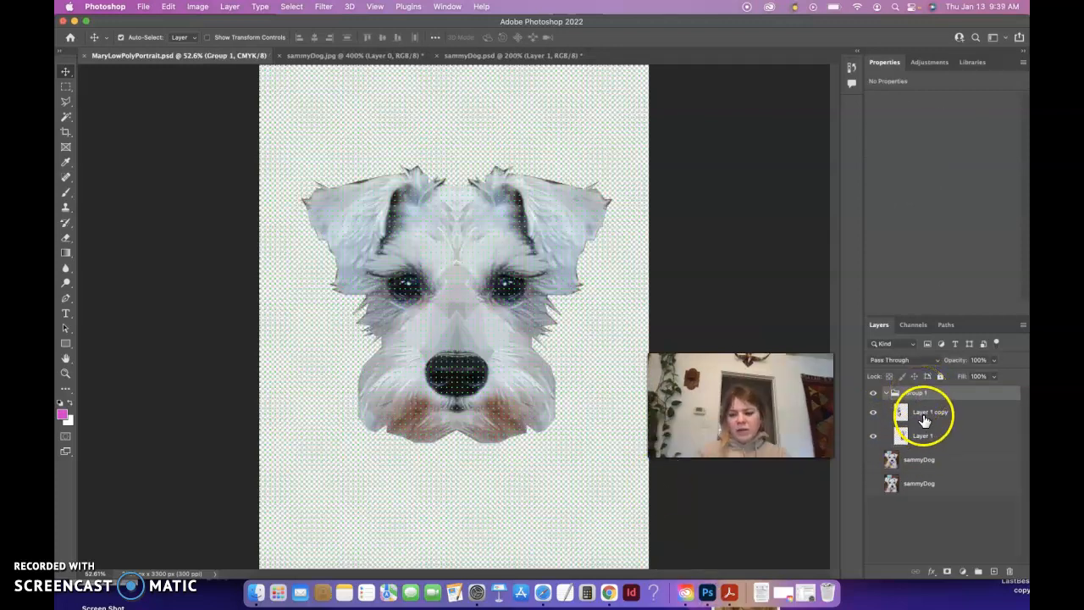
- Merge Layer 1 copy and Layer 1 inside the group into a single layer
click(923, 421)
shift+click(923, 436)
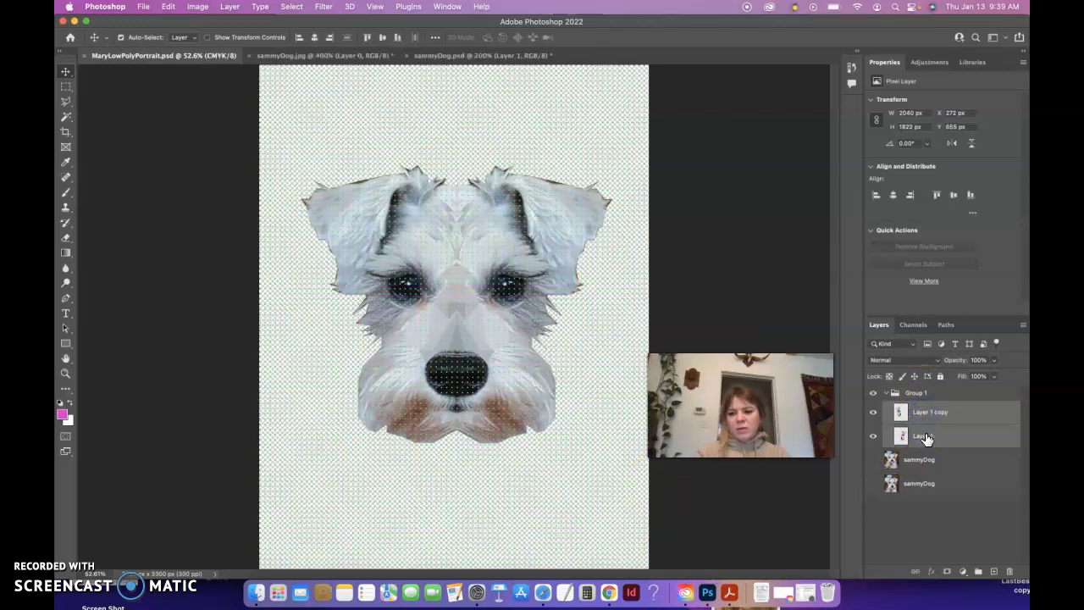
right_click(927, 438)
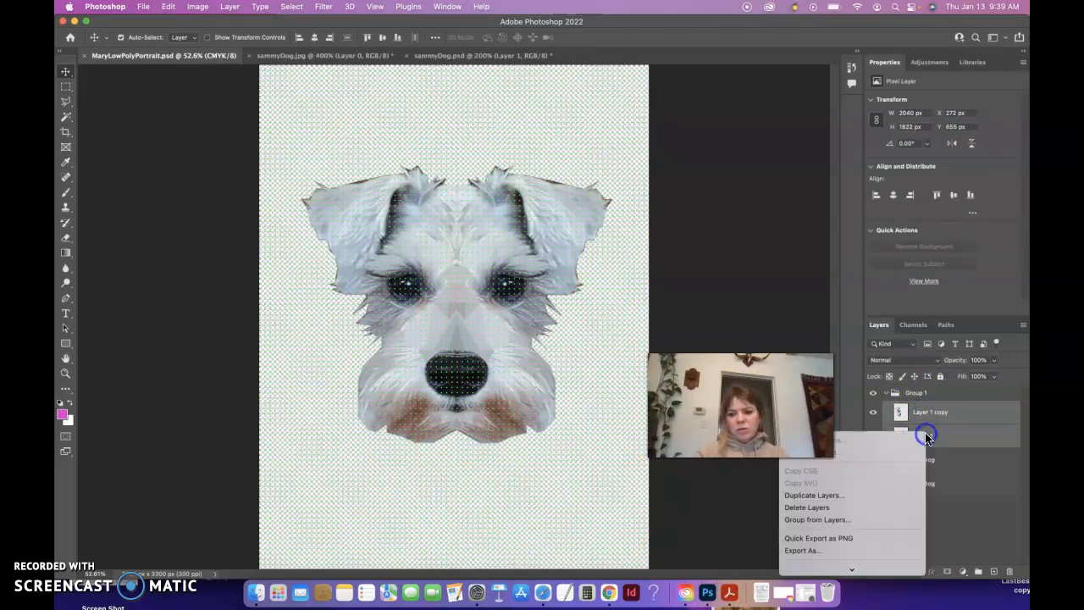
scroll(867, 505, down, 5)
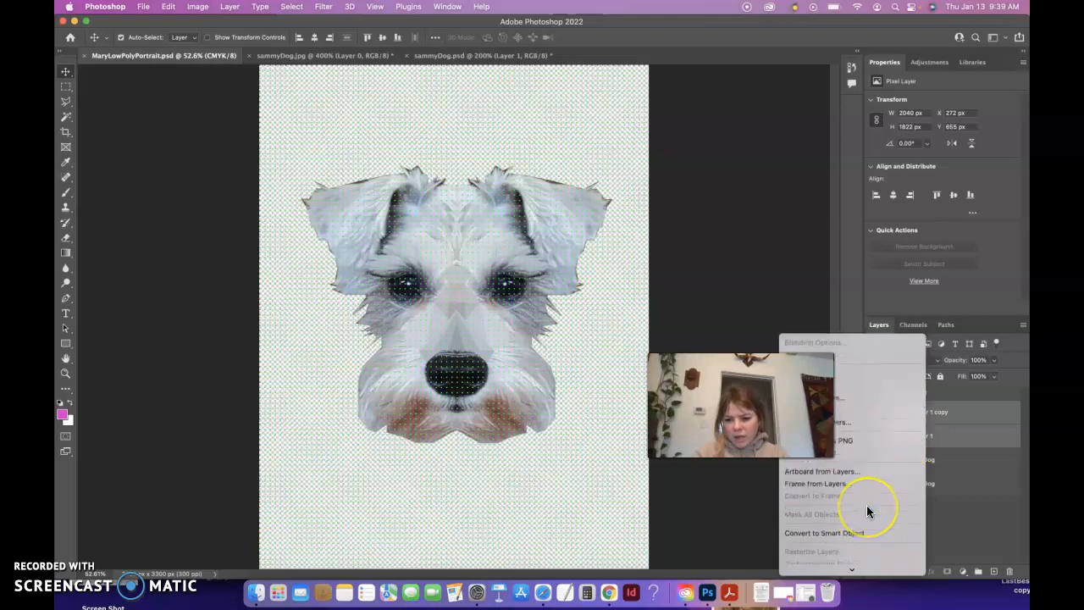
scroll(866, 505, down, 8)
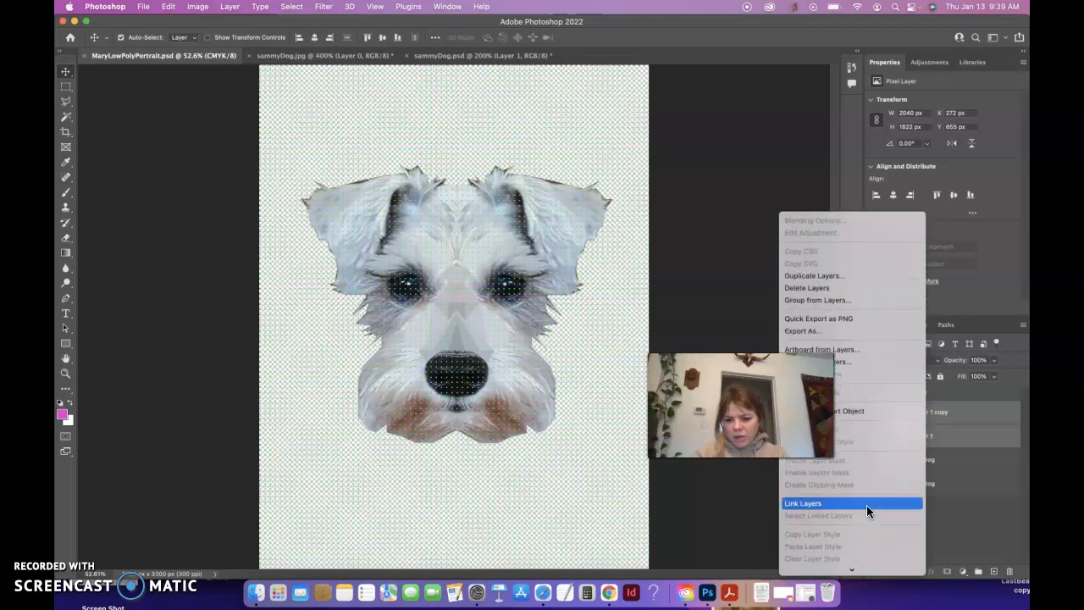
click(838, 396)
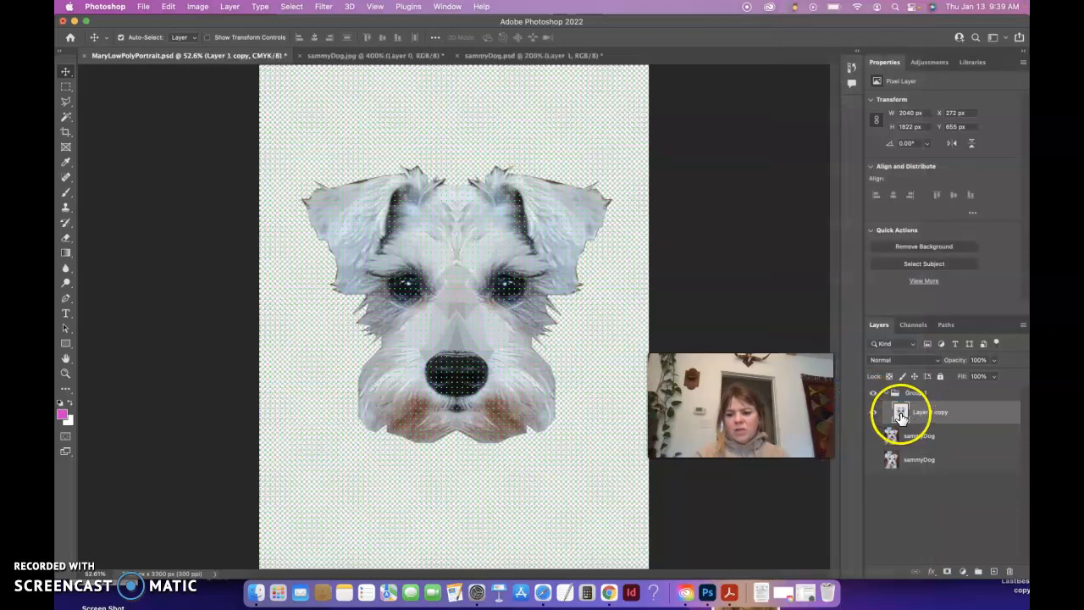
- Delete Group 1 only, keeping the merged face layer it contains
click(913, 393)
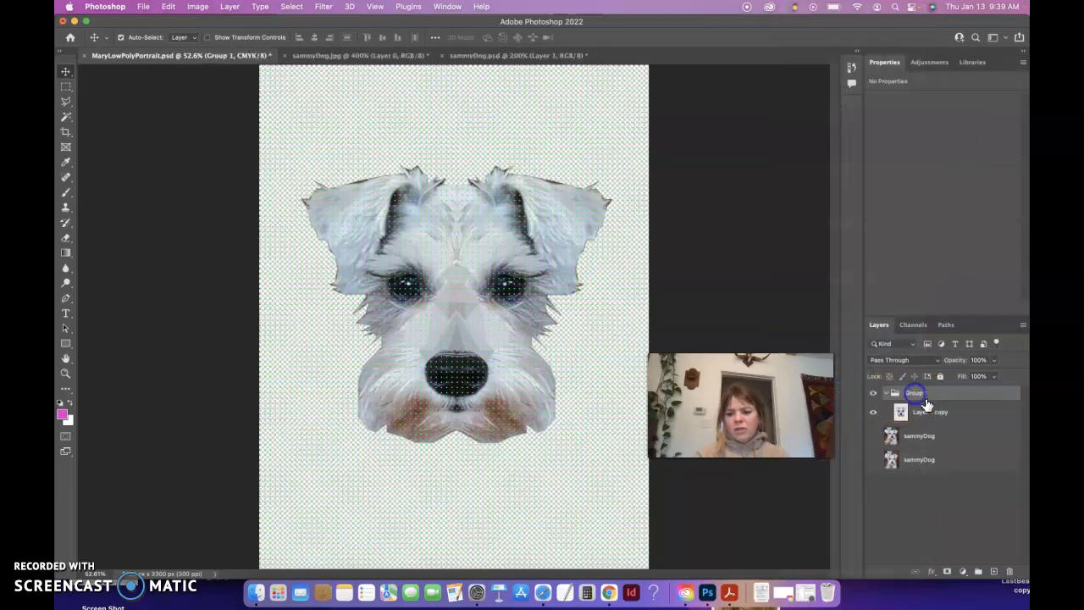
click(1009, 574)
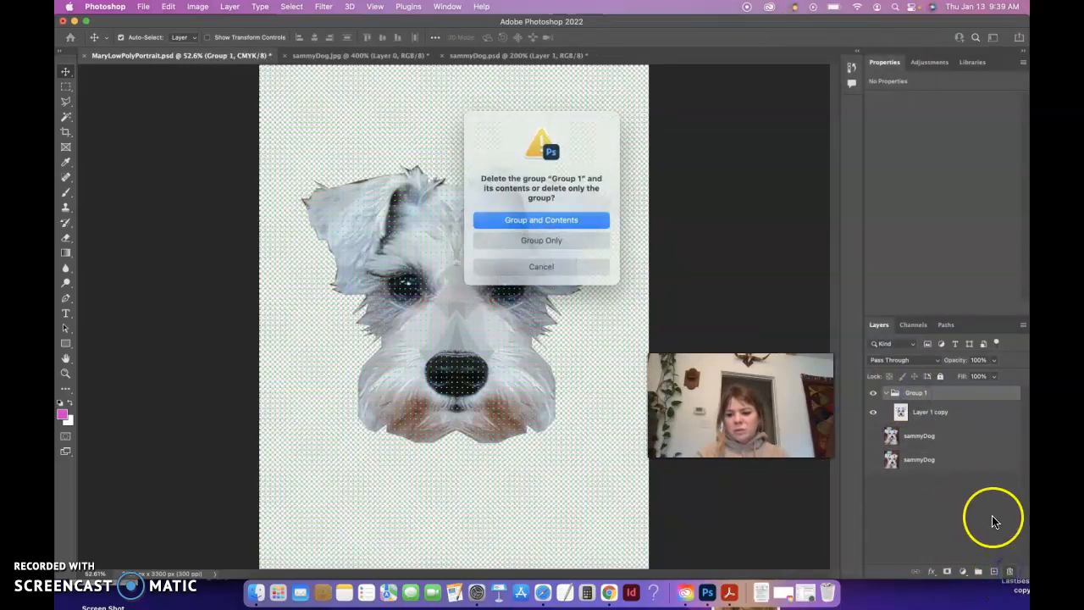
click(544, 239)
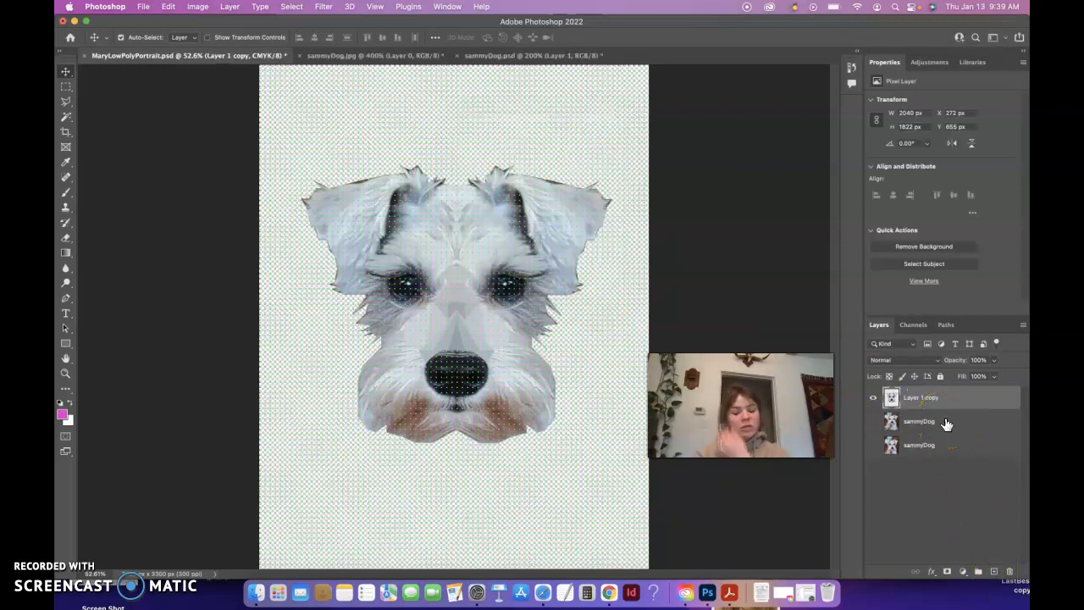
- Toggle the merged face layer's visibility to check it, and save the document
click(915, 401)
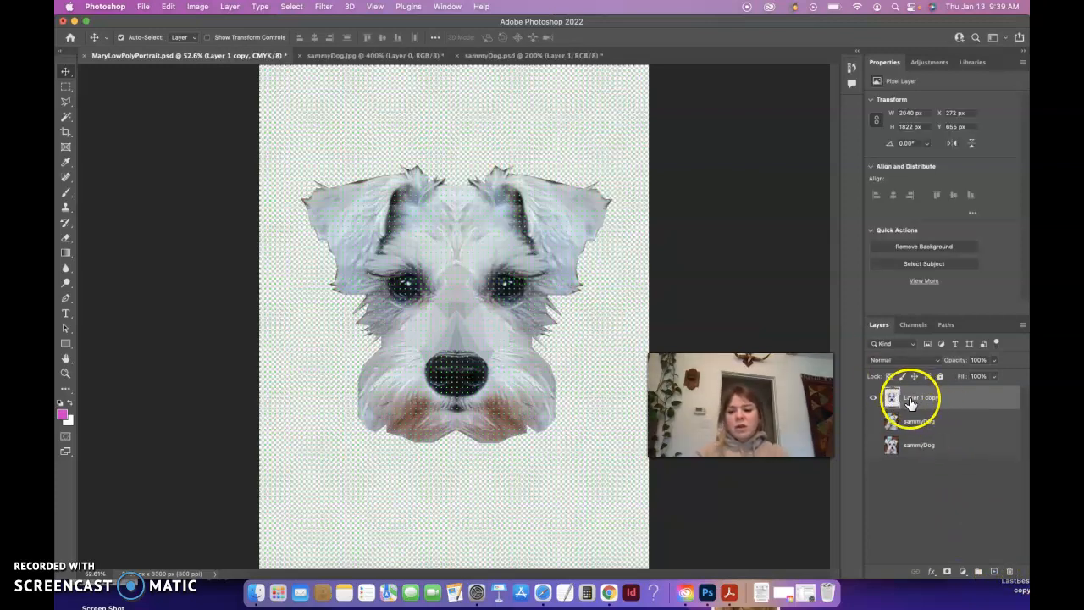
click(874, 399)
click(874, 398)
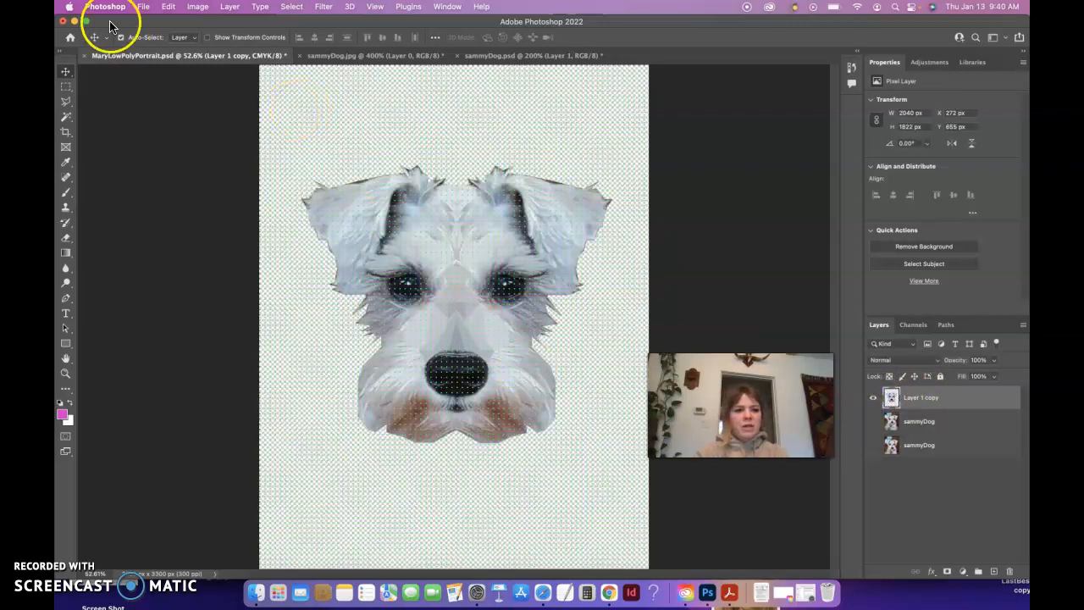
click(145, 10)
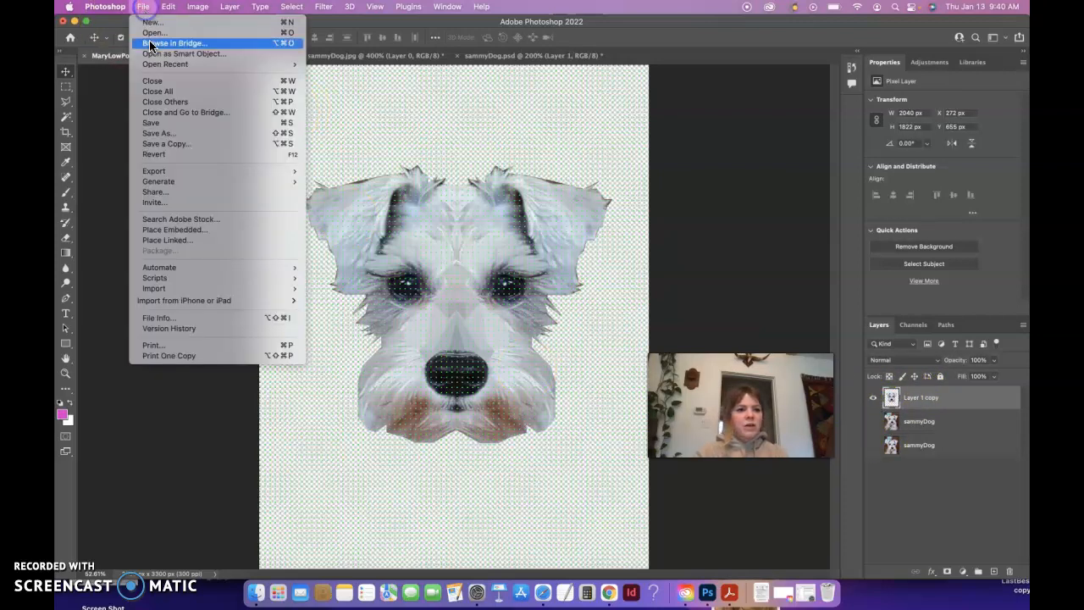
click(165, 123)
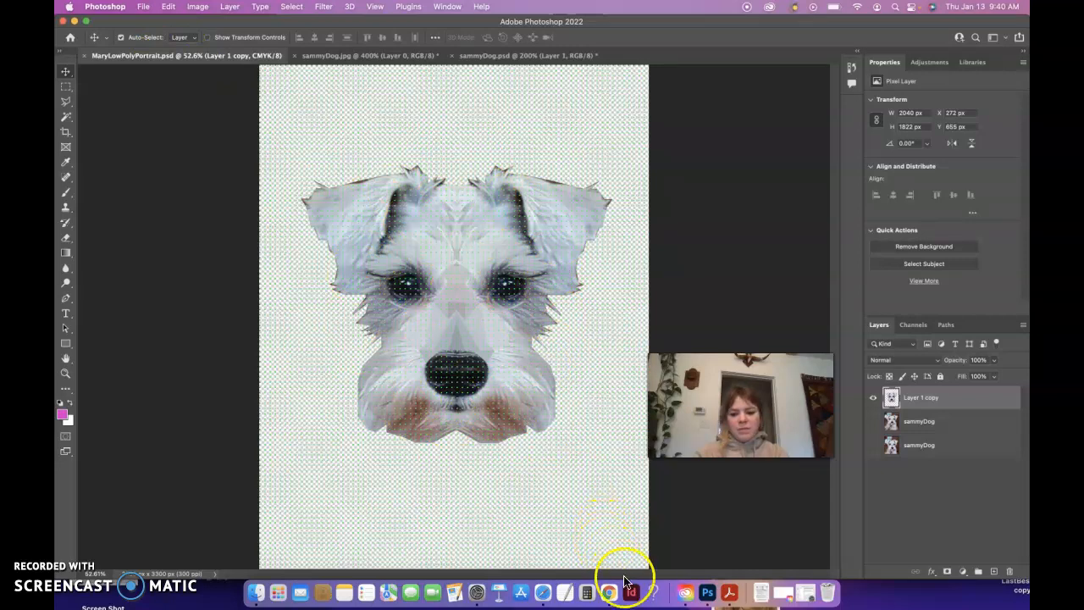
- Switch to Photopea in Safari, where the same portrait file is open
click(548, 596)
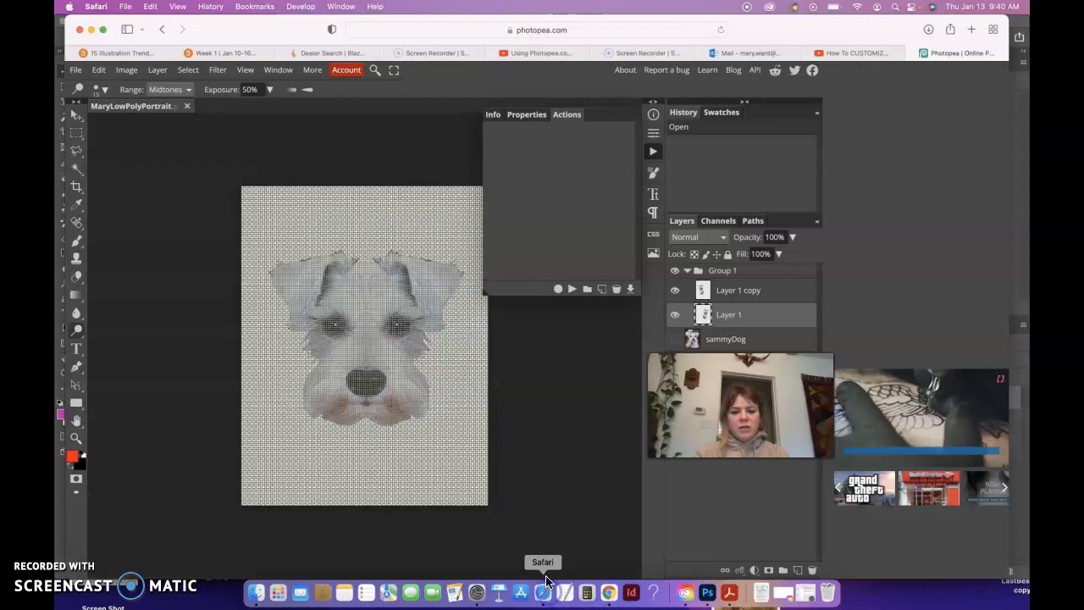
- Close the outdated portrait document and load photopea.com again in the browser
click(187, 107)
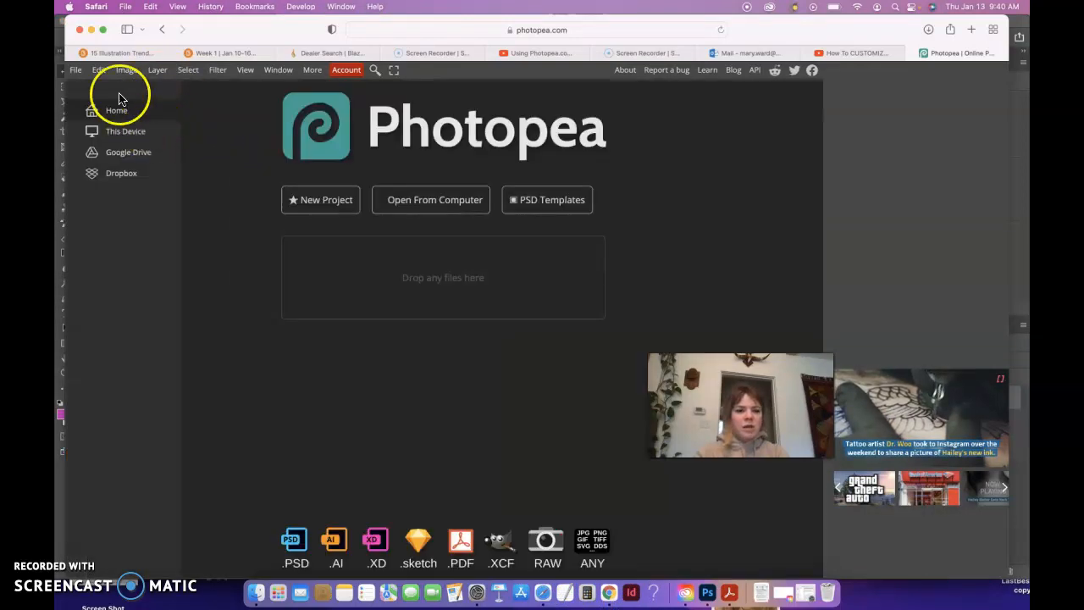
click(74, 70)
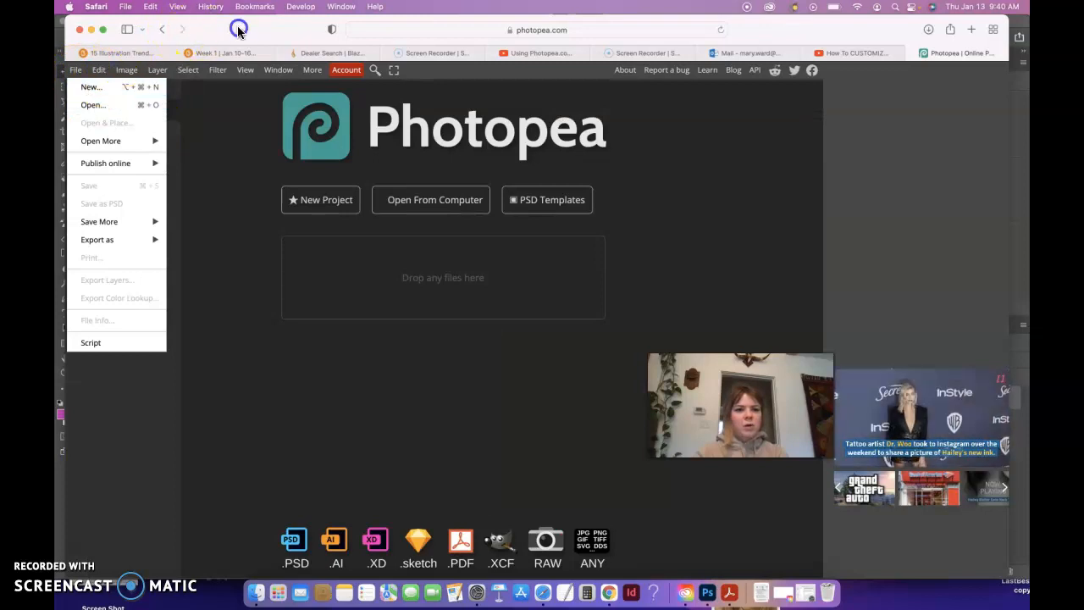
click(575, 29)
click(574, 29)
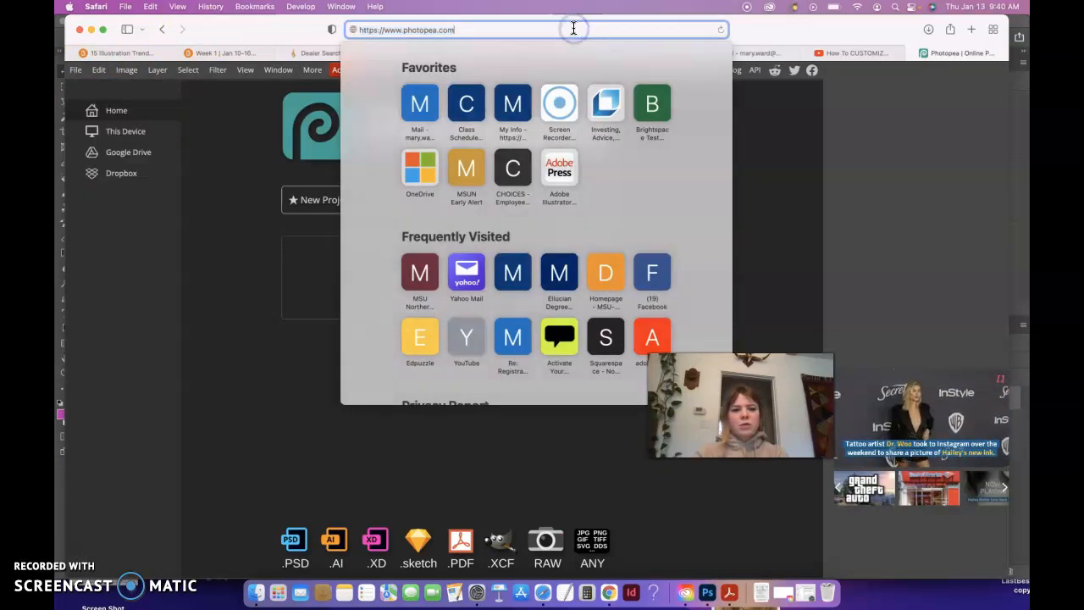
drag(455, 33, 358, 29)
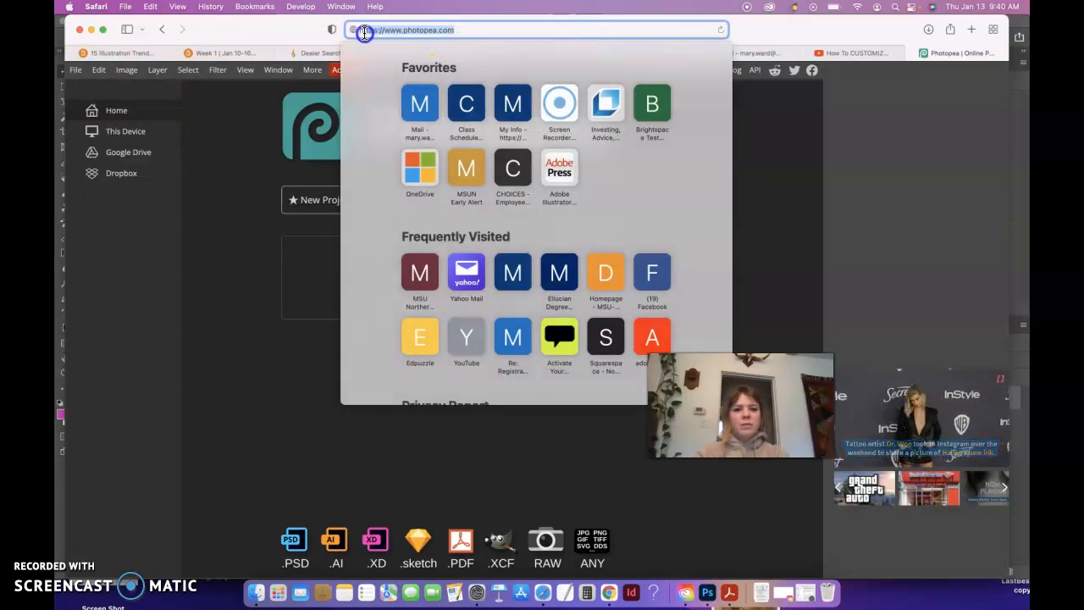
text(phto)
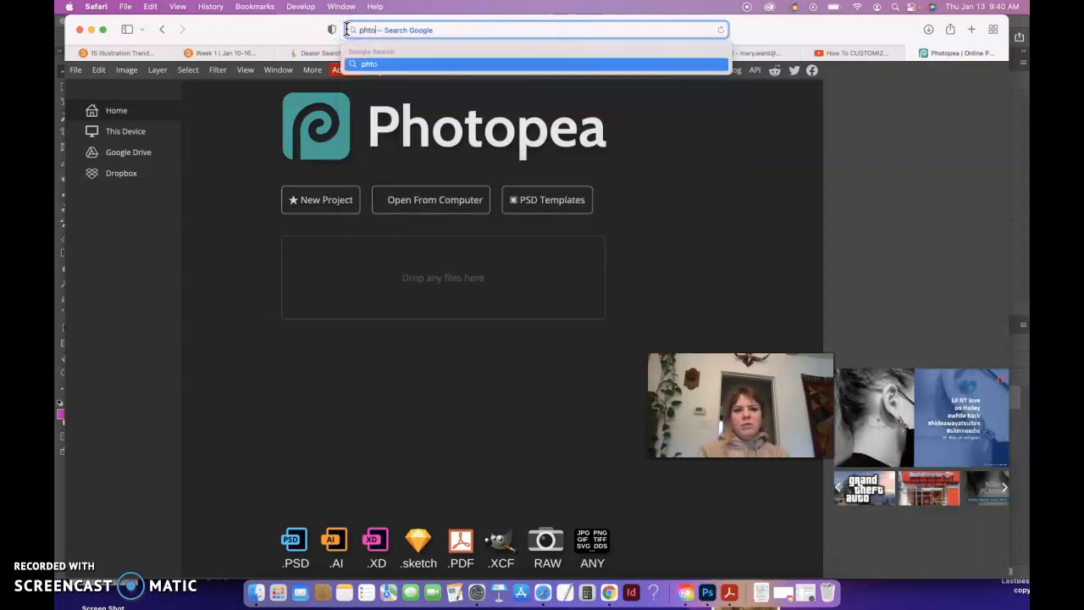
key(BackSpace)
key(BackSpace)
text(otopea)
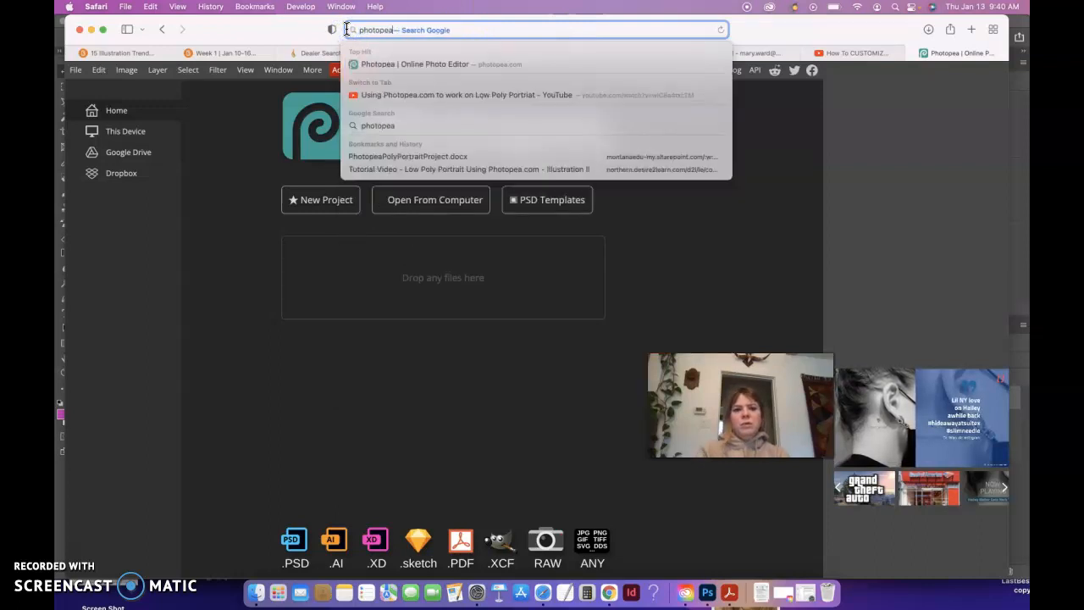
text(.com)
key(Return)
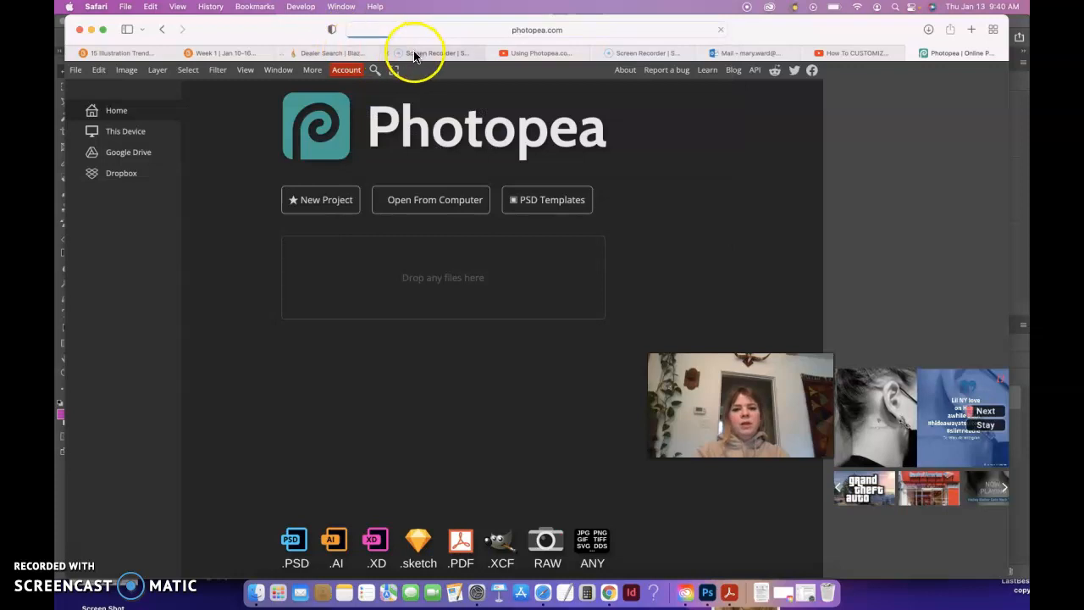
- Open the low-poly portrait PSD from the computer in Photopea
click(76, 70)
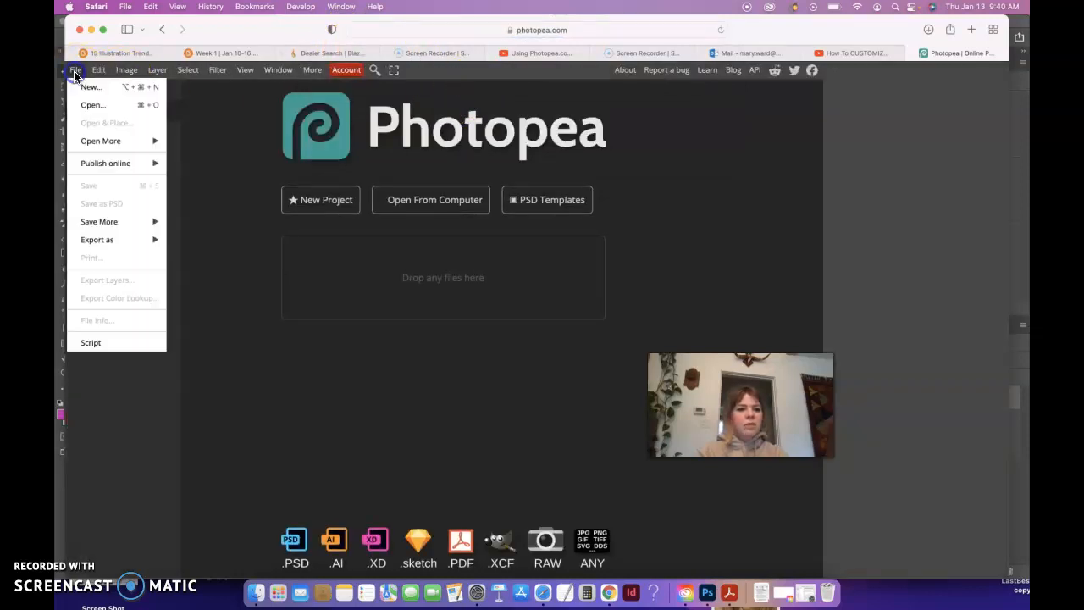
click(89, 106)
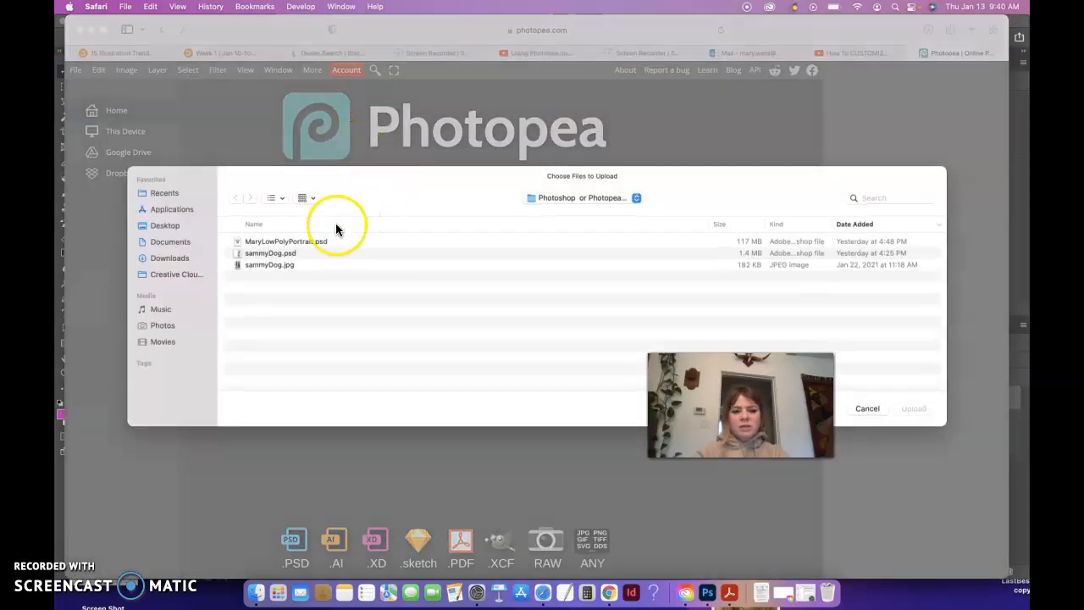
click(319, 244)
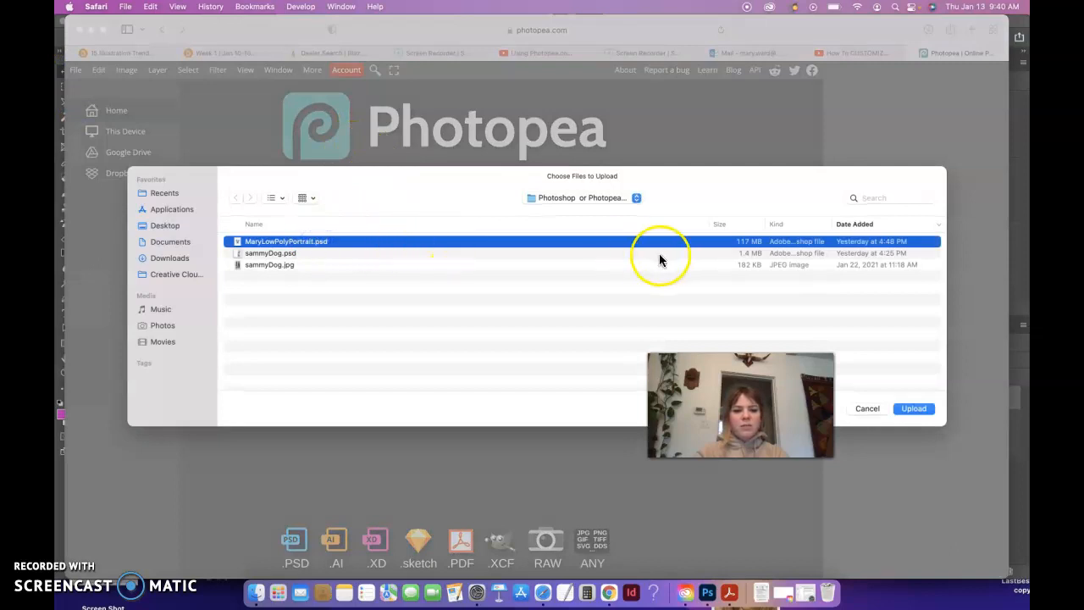
click(915, 409)
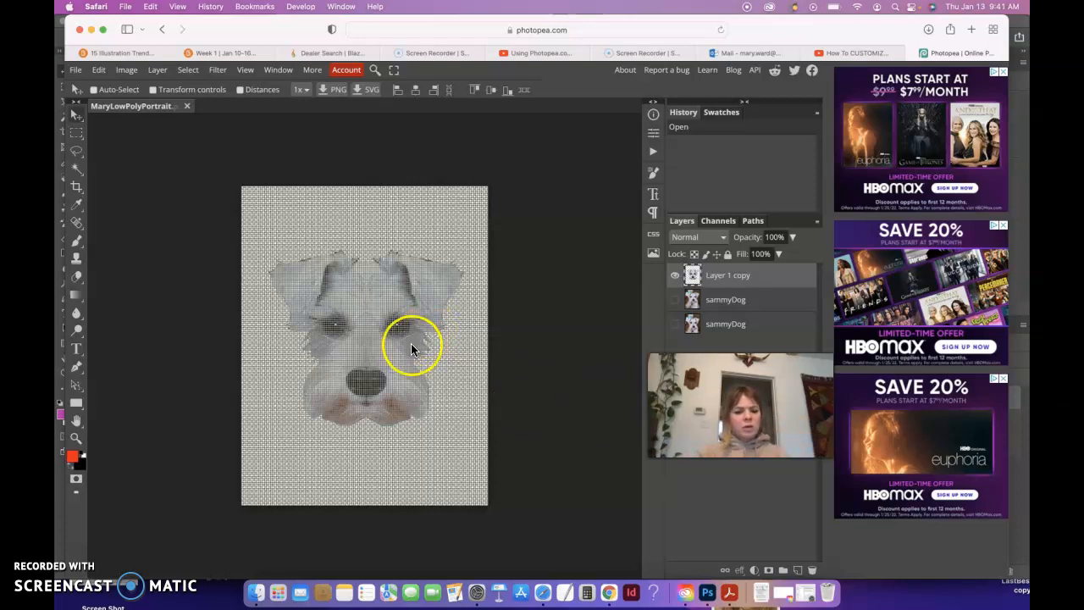
- Select a triangular facet with the Polygonal Lasso between the forehead's centre line, the upper forehead and the inner corner of the right-hand eye
key(super+plus)
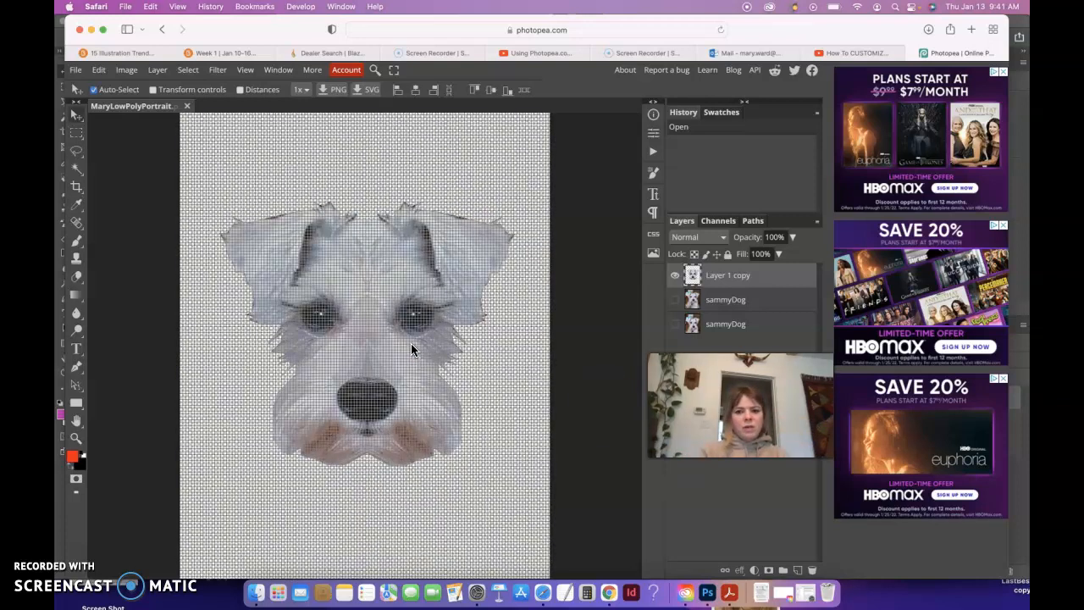
key(super+plus)
key(super+plus)
key(super+minus)
key(super+minus)
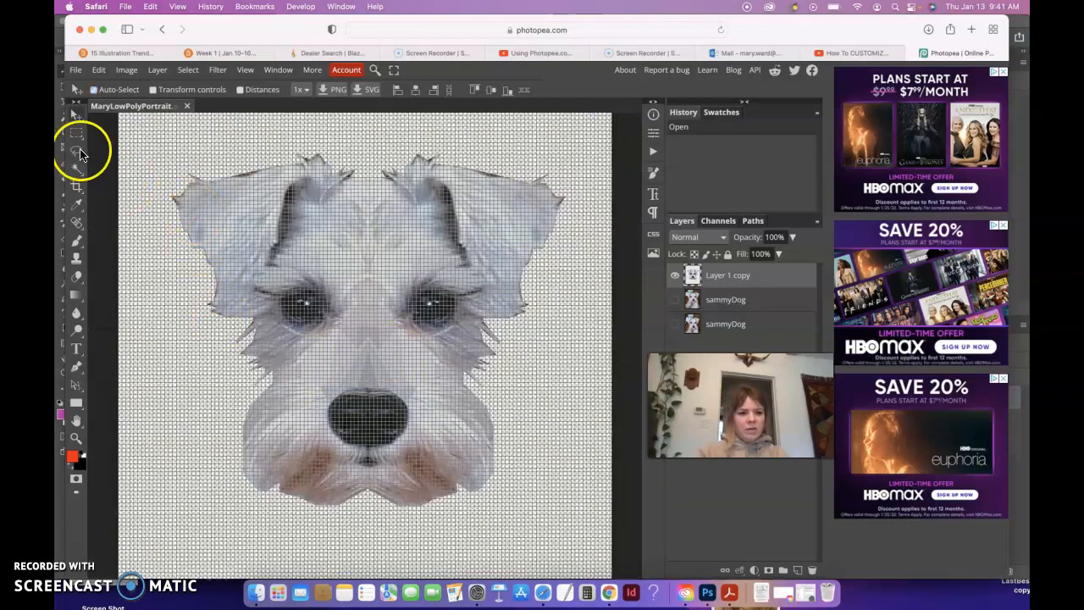
click(77, 154)
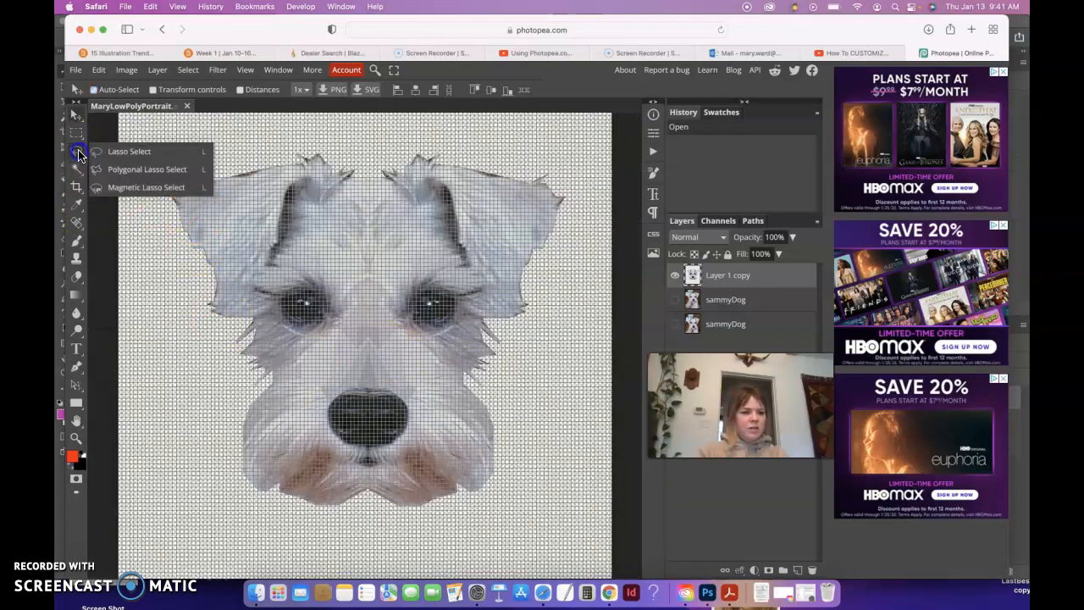
click(136, 170)
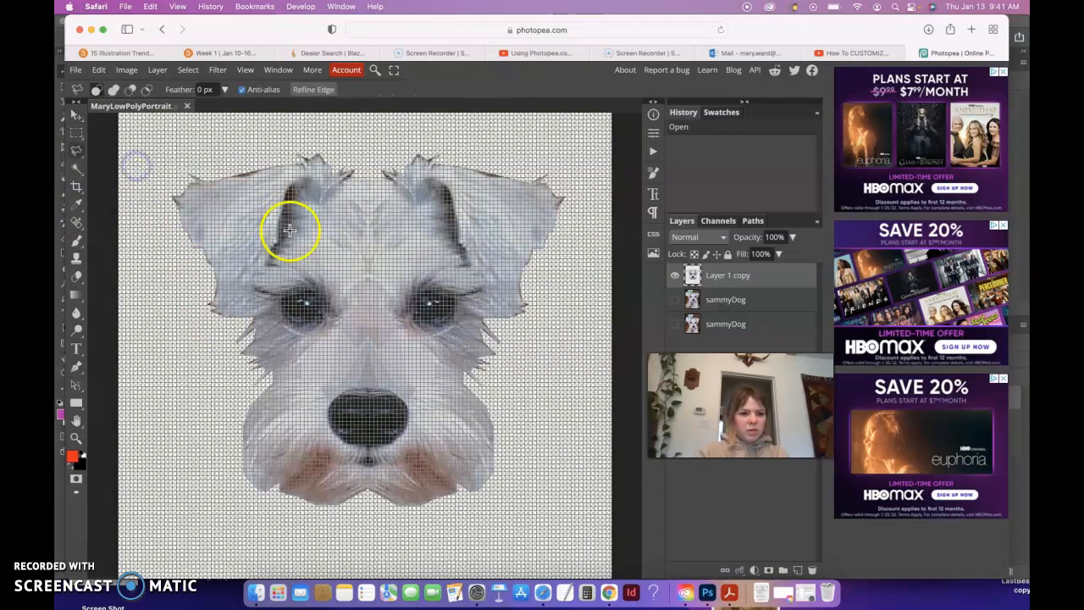
click(372, 271)
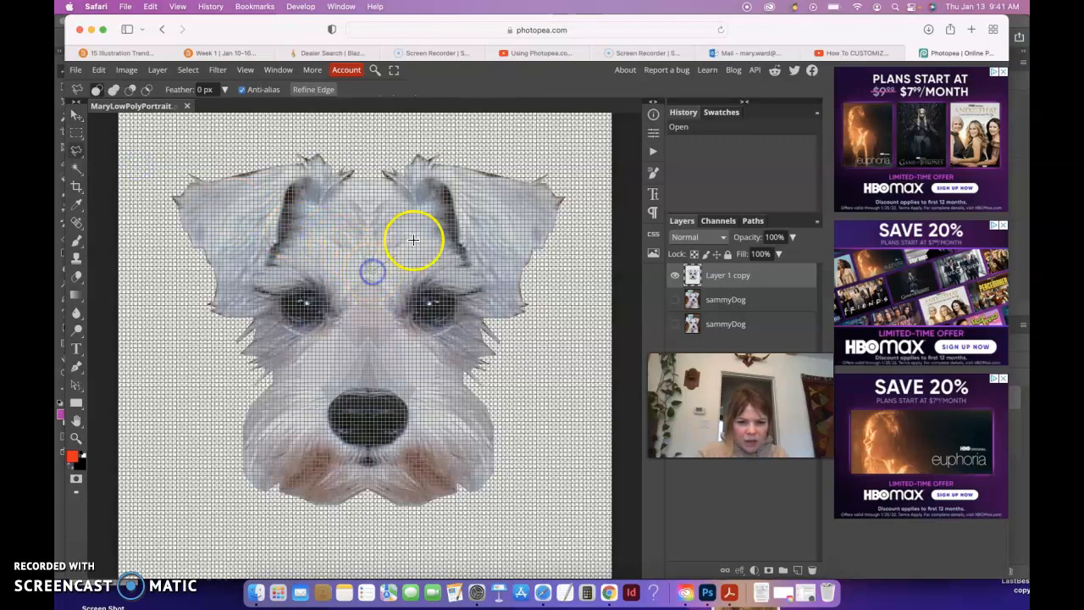
click(402, 303)
click(373, 271)
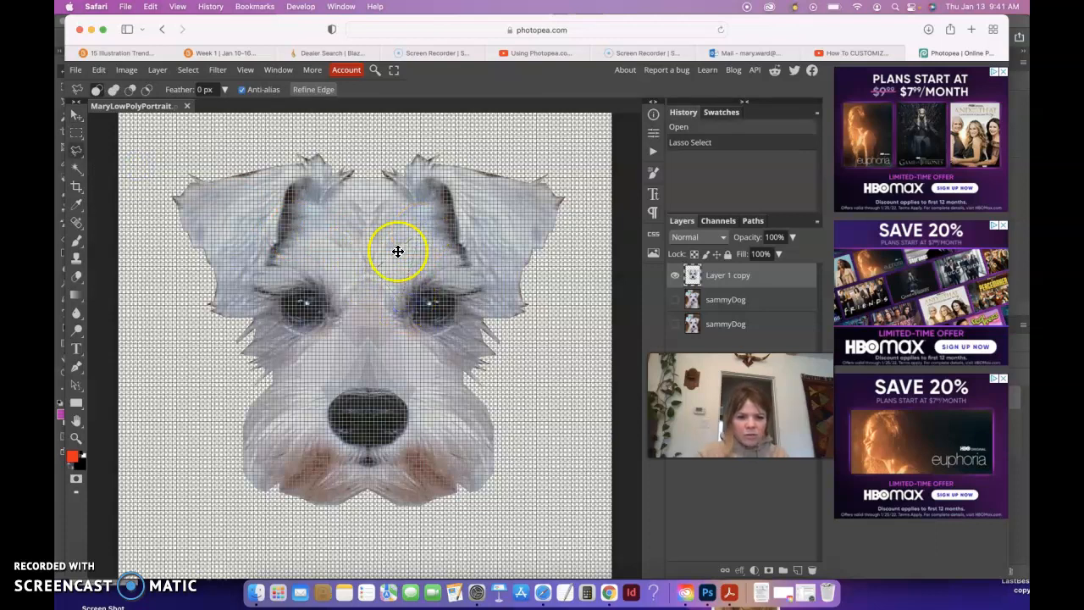
- Flatten the selected forehead triangle to one colour with the Average blur filter and deselect it
scroll(398, 303, up, 5)
mouse_move(471, 254)
mouse_down()
mouse_move(482, 249)
mouse_move(460, 573)
mouse_up()
drag(500, 466, 422, 454)
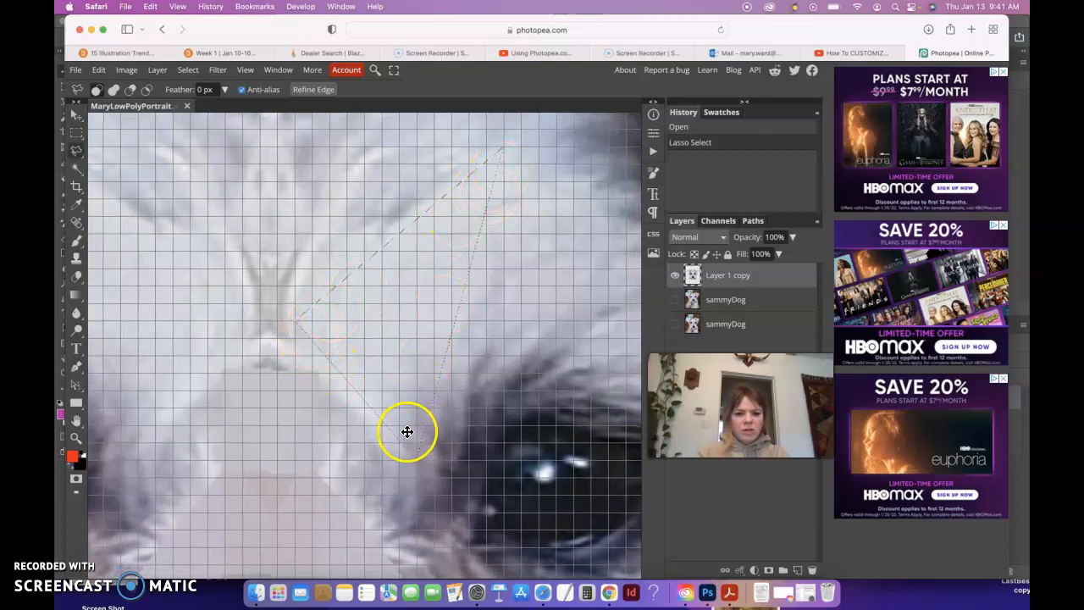
click(218, 70)
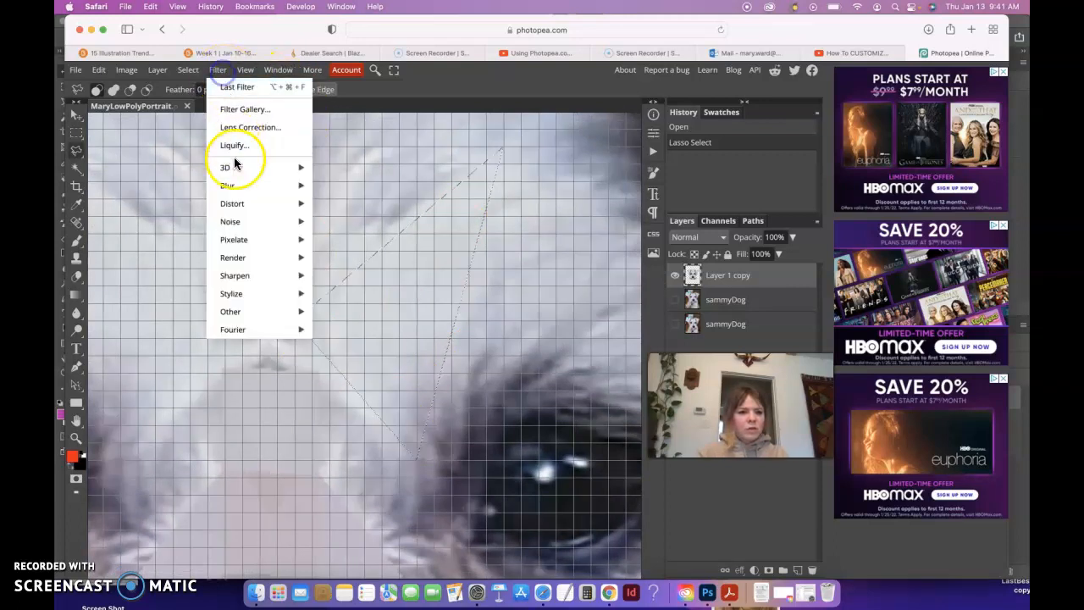
click(333, 188)
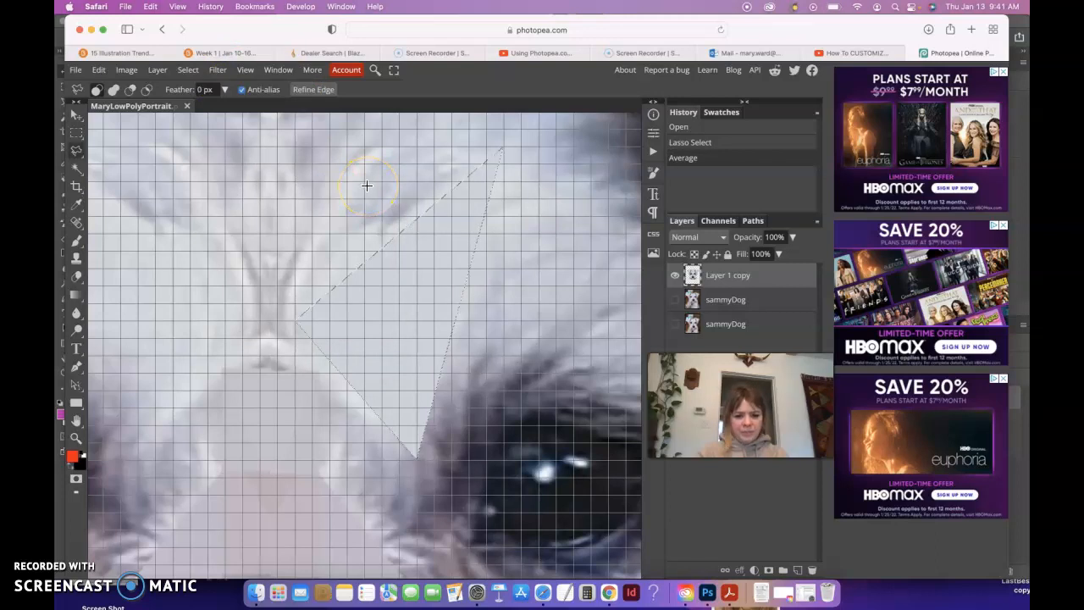
click(307, 284)
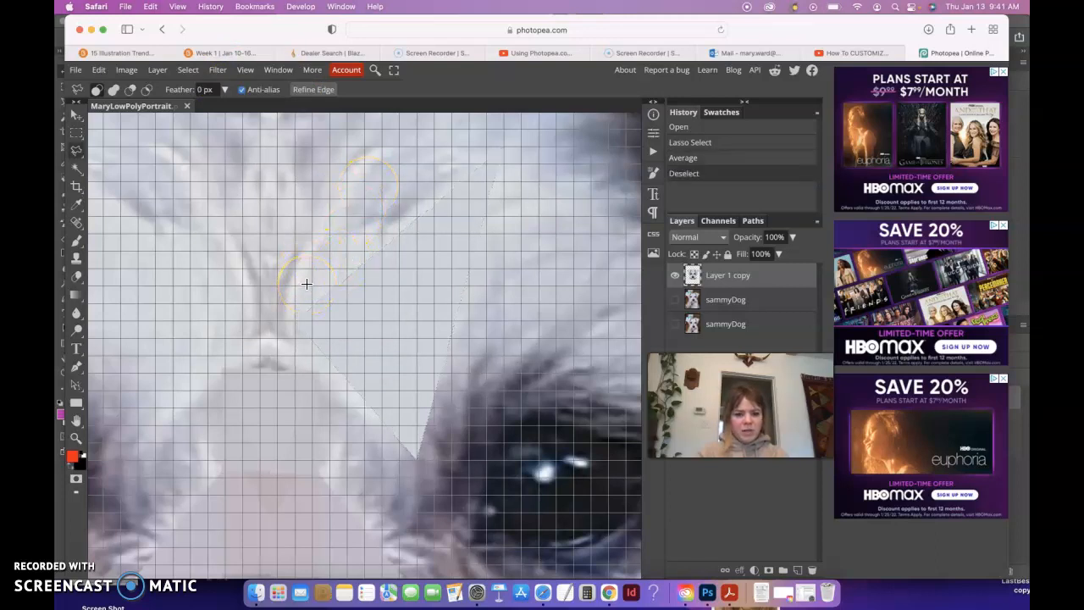
- Lasso the adjoining triangle above the averaged facet, reaching the forehead's centre line, and apply the Average blur before deselecting
click(294, 323)
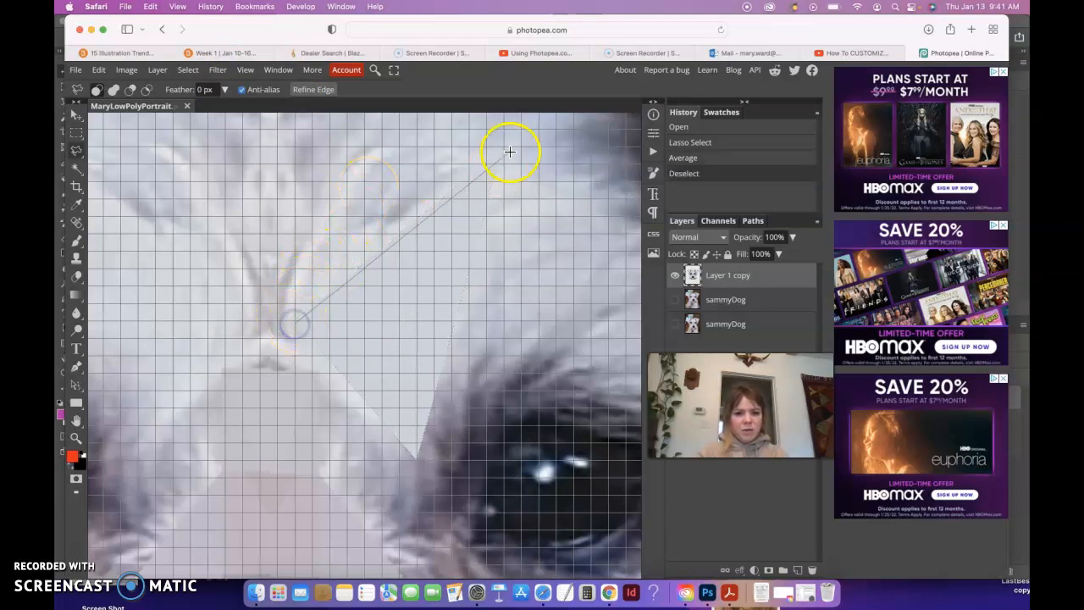
click(499, 145)
click(255, 189)
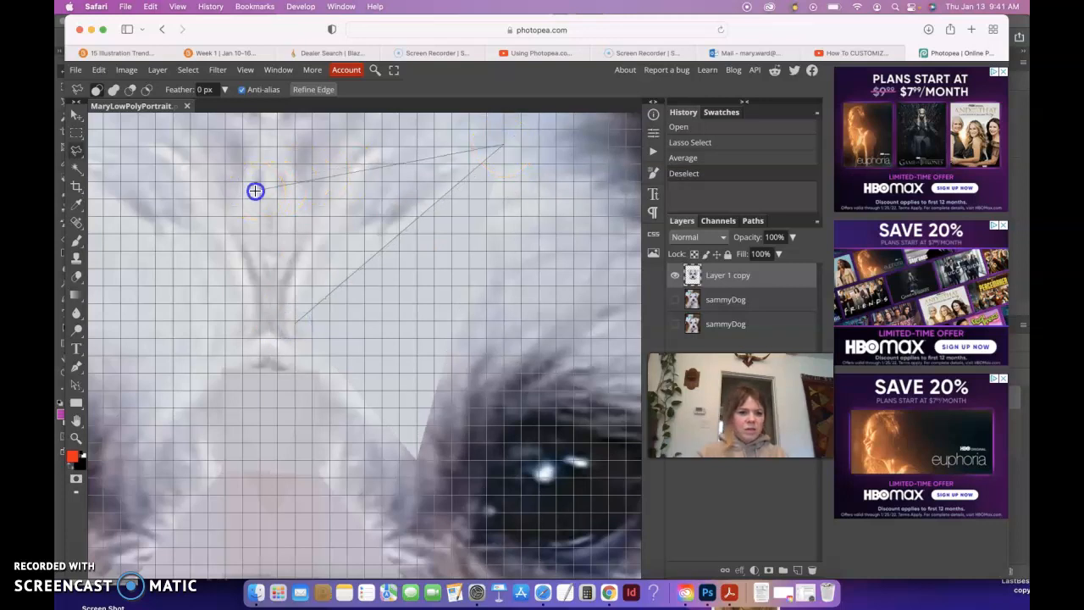
click(294, 323)
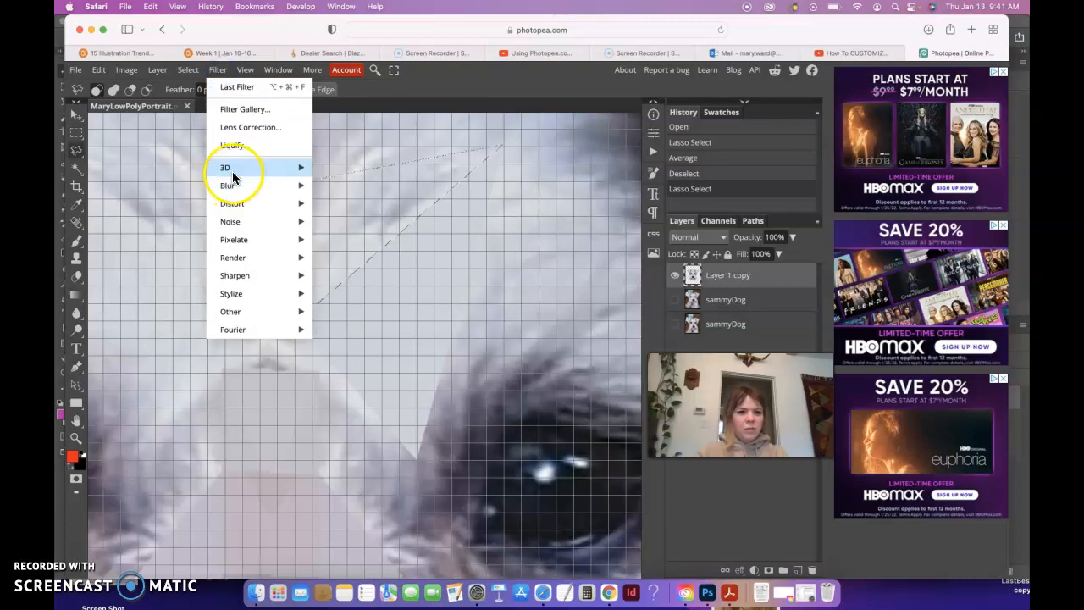
mouse_move(254, 187)
click(350, 186)
key(super+d)
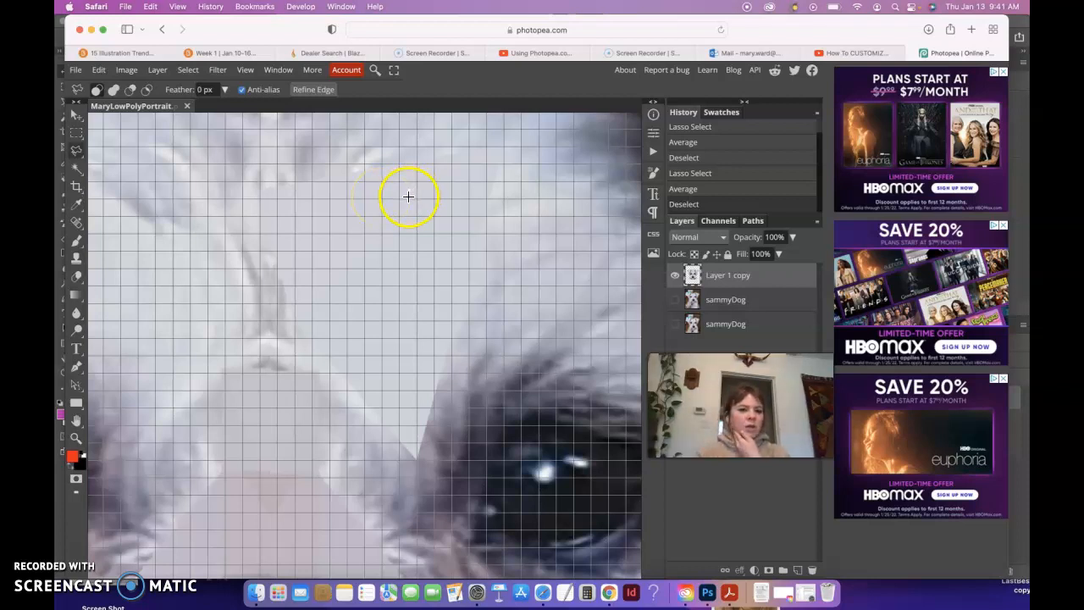
- Check the snapping options to see whether selections snap to the grid
click(246, 72)
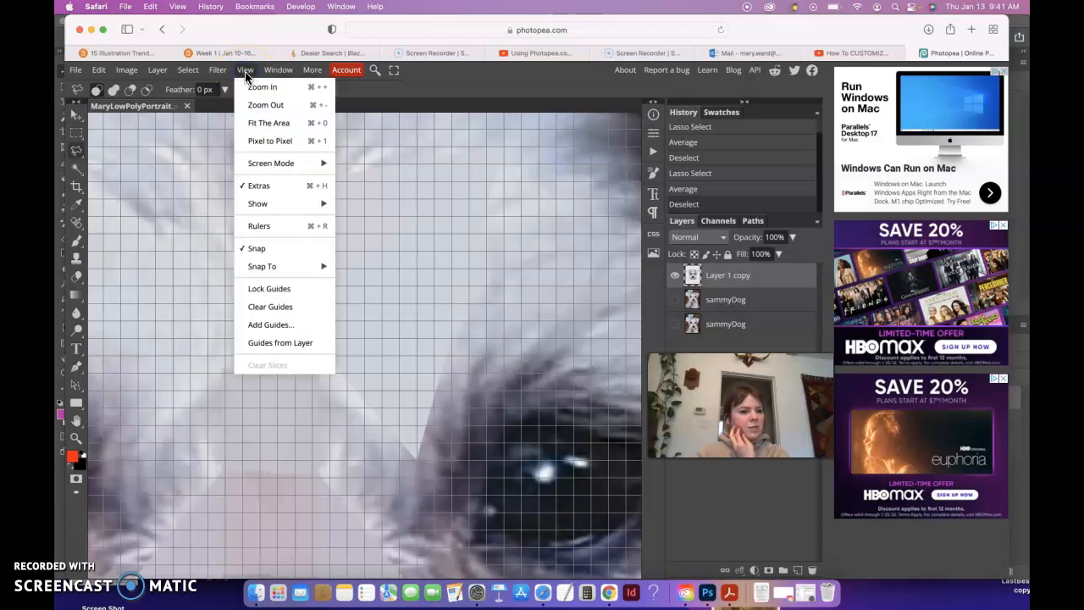
click(284, 264)
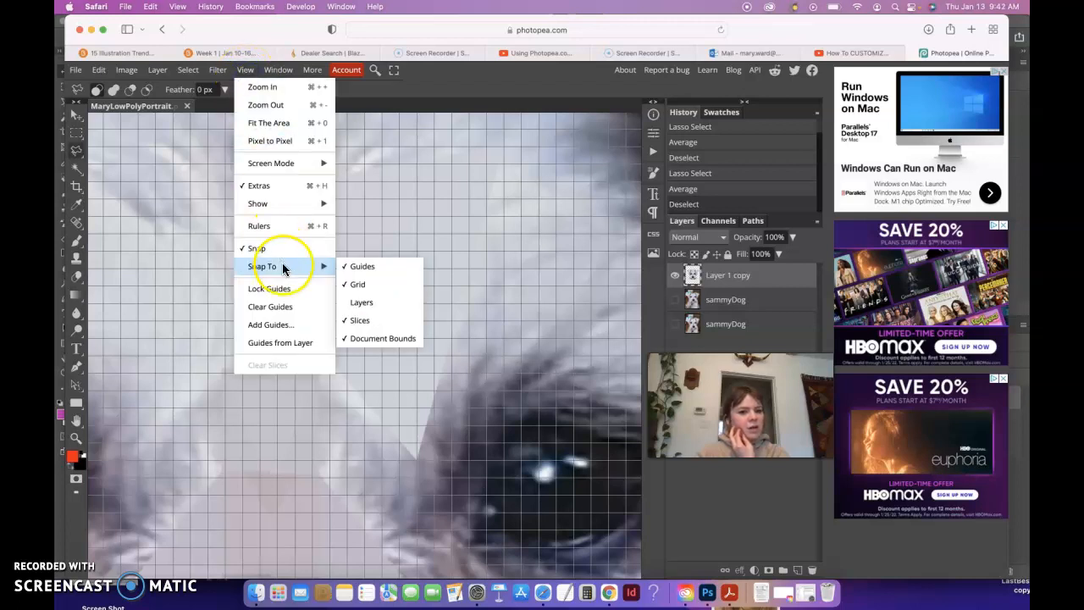
click(362, 288)
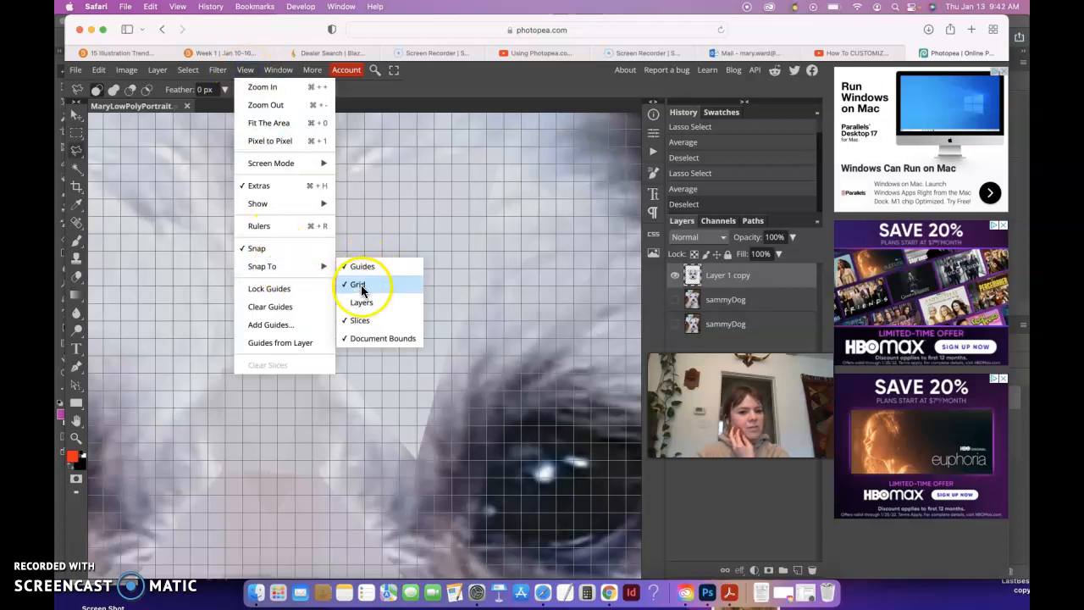
click(251, 71)
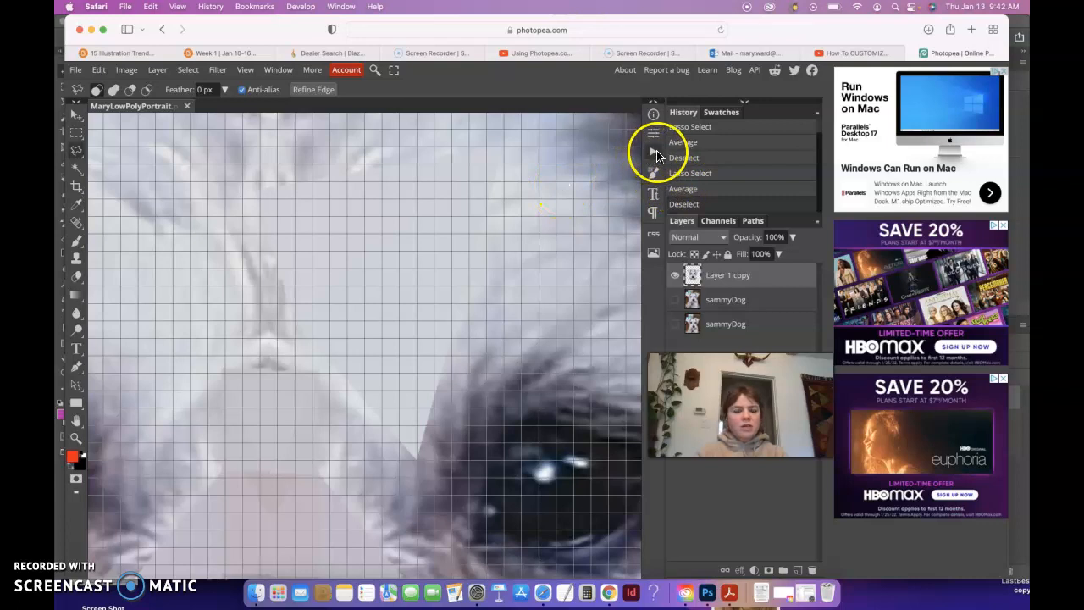
- Show the Actions list and create a new action set containing one new action
click(278, 70)
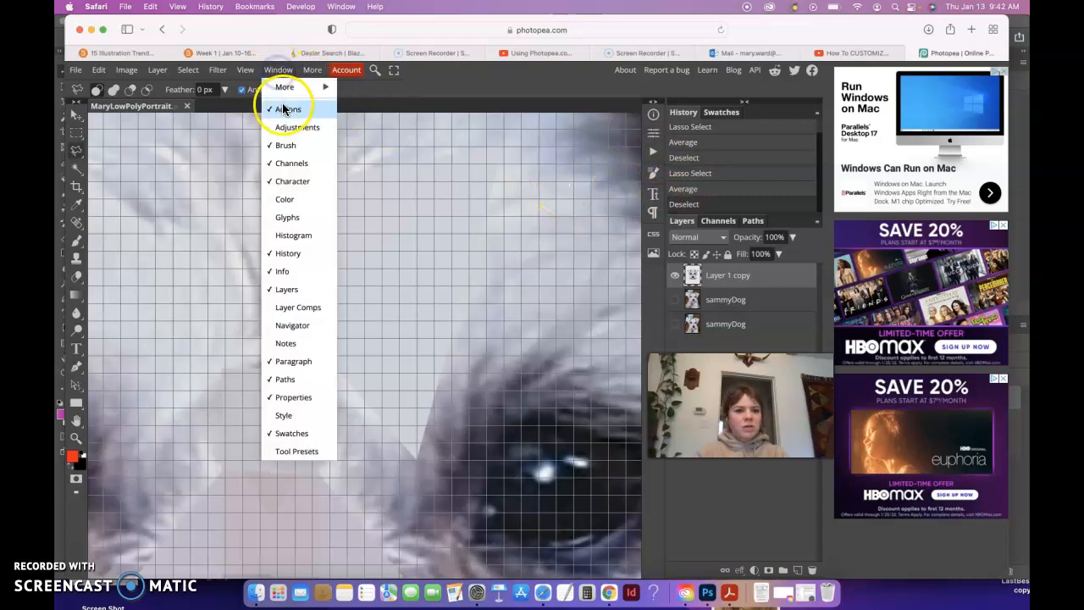
click(285, 108)
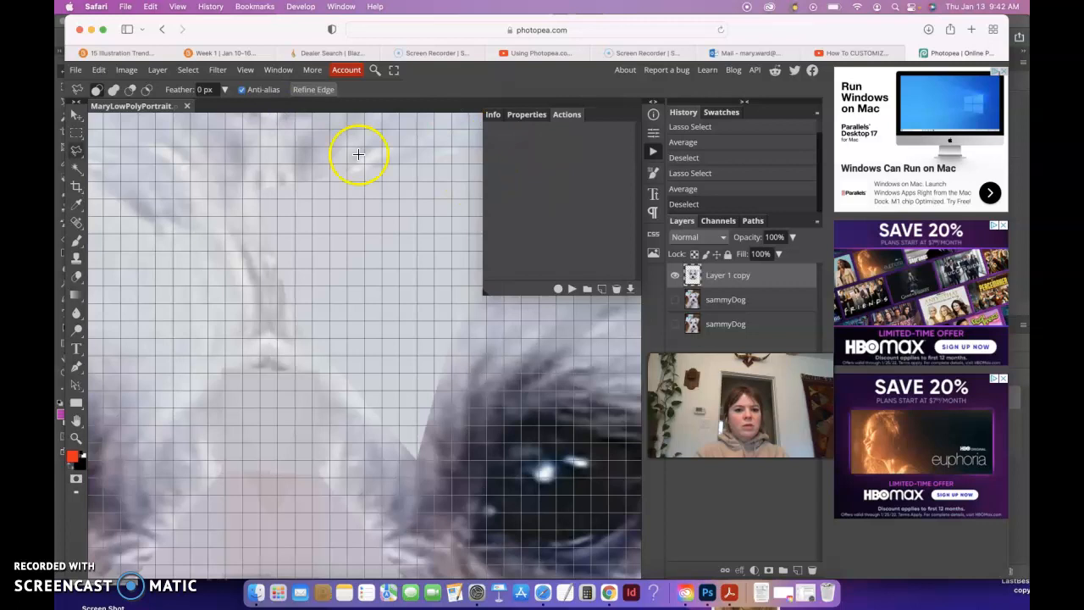
click(278, 71)
click(282, 109)
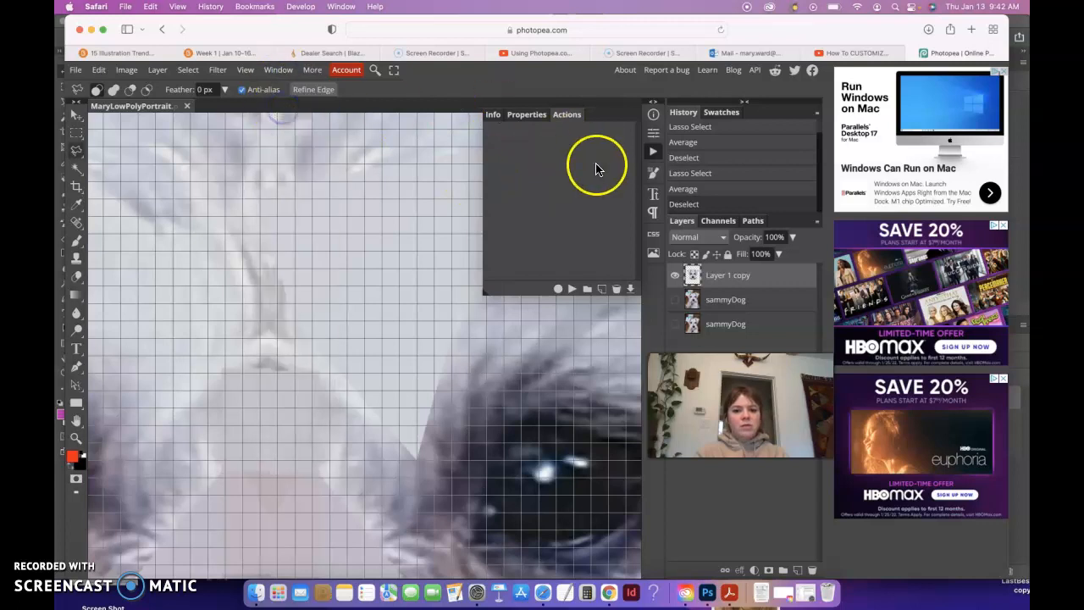
click(586, 290)
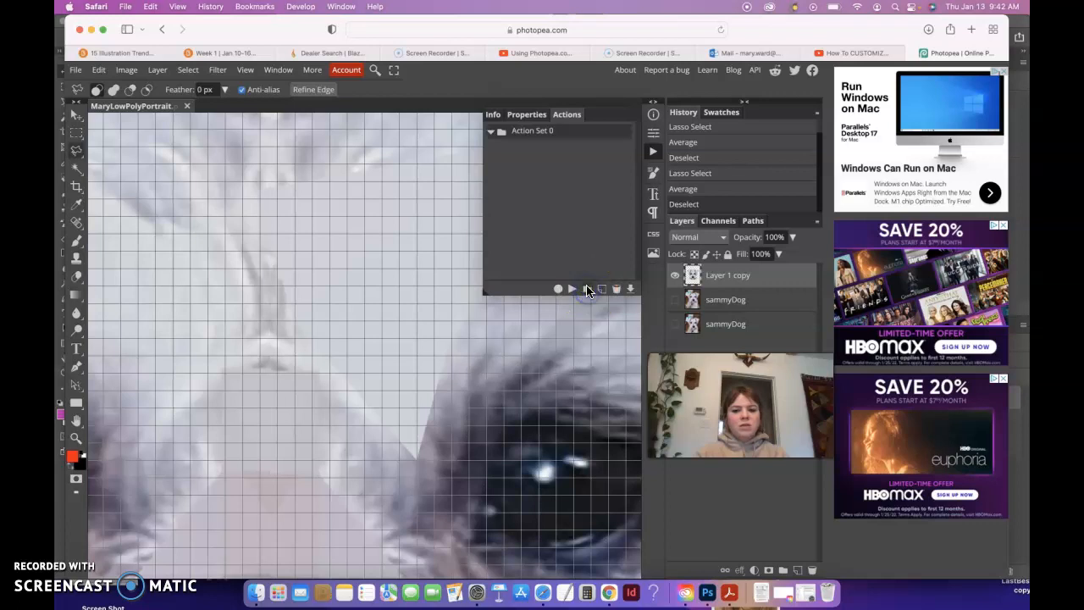
click(602, 289)
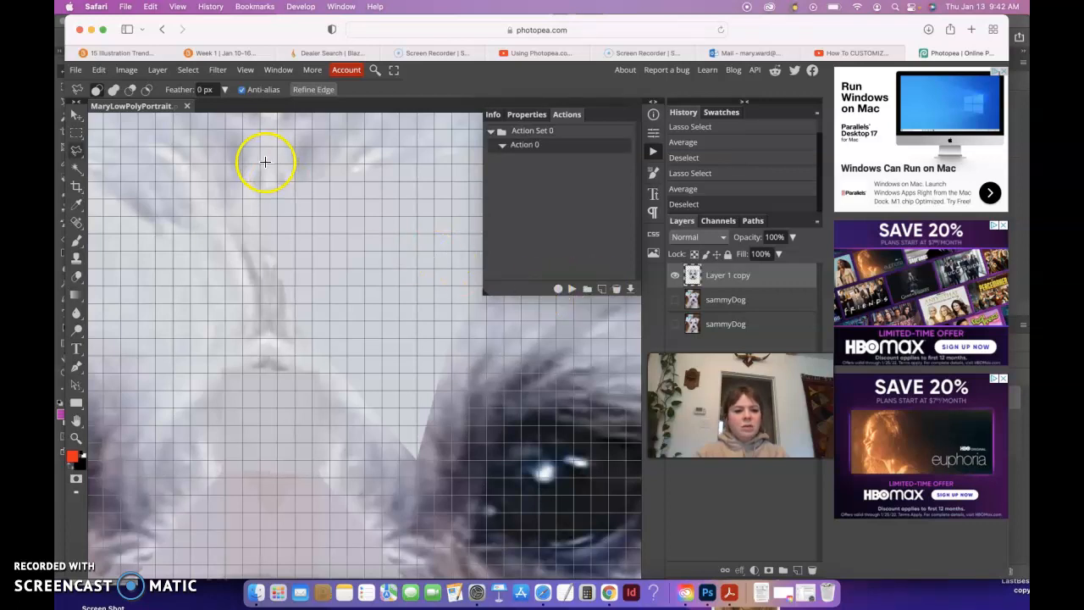
click(252, 194)
click(240, 120)
click(408, 162)
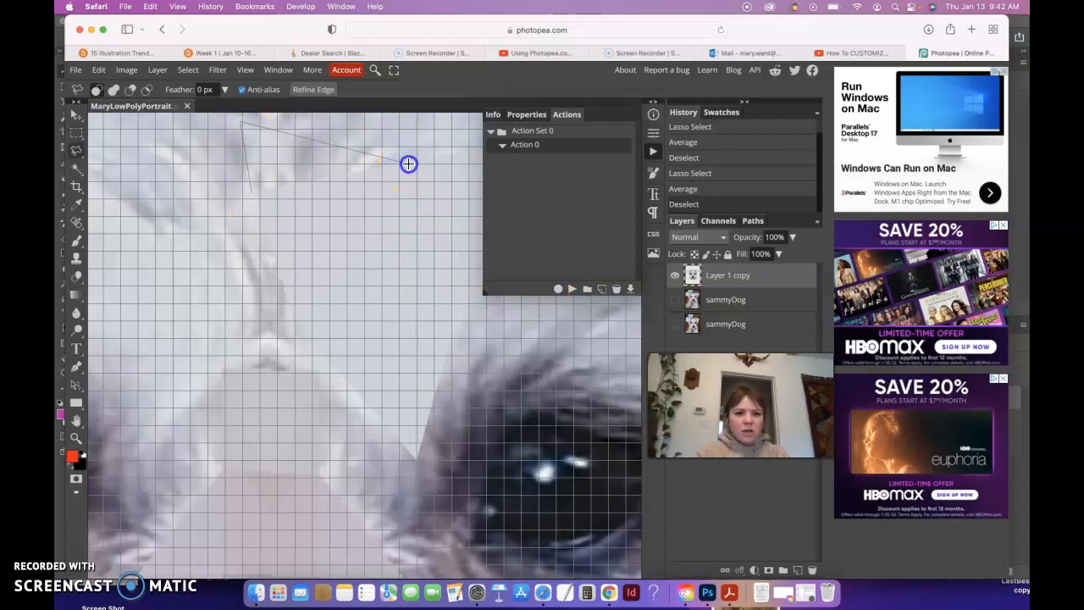
click(250, 190)
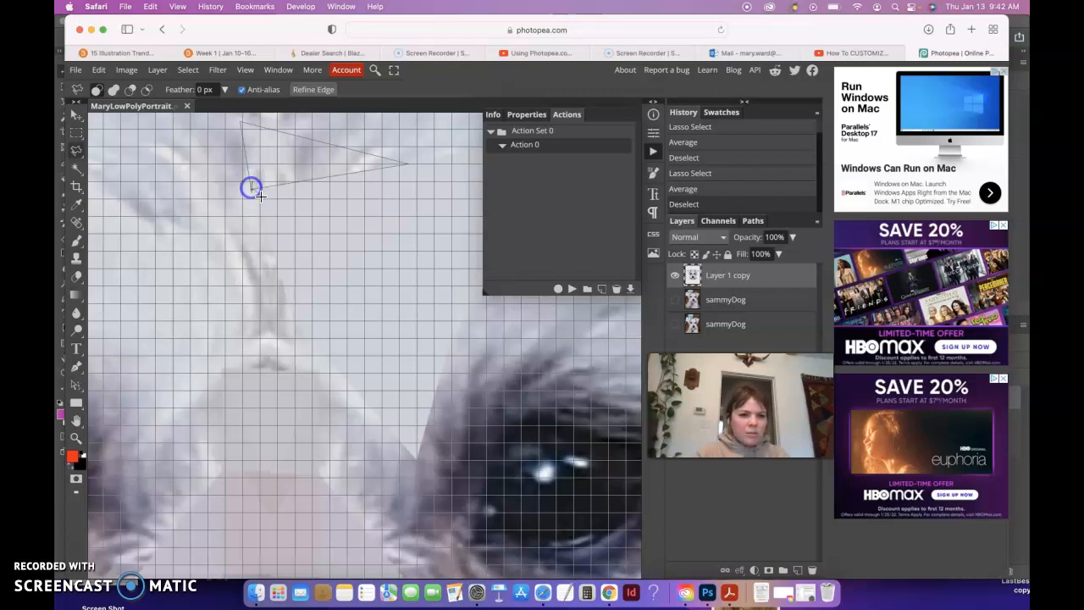
key(super+f)
key(super+d)
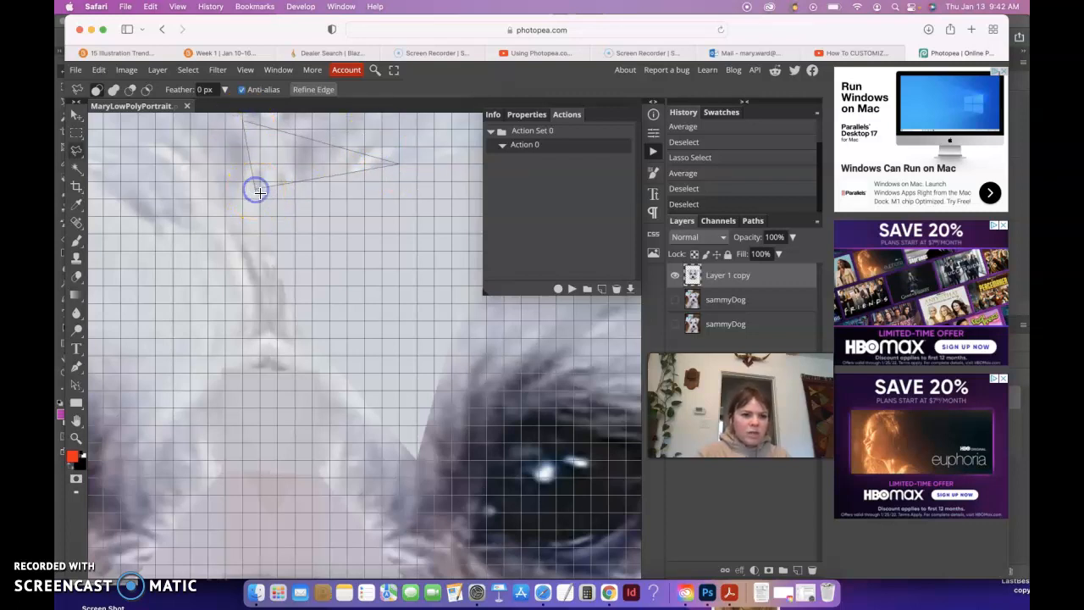
- Lasso the sideways-pointing triangle at the upper middle of the forehead, and record the Average blur and deselection into Action 0
click(256, 190)
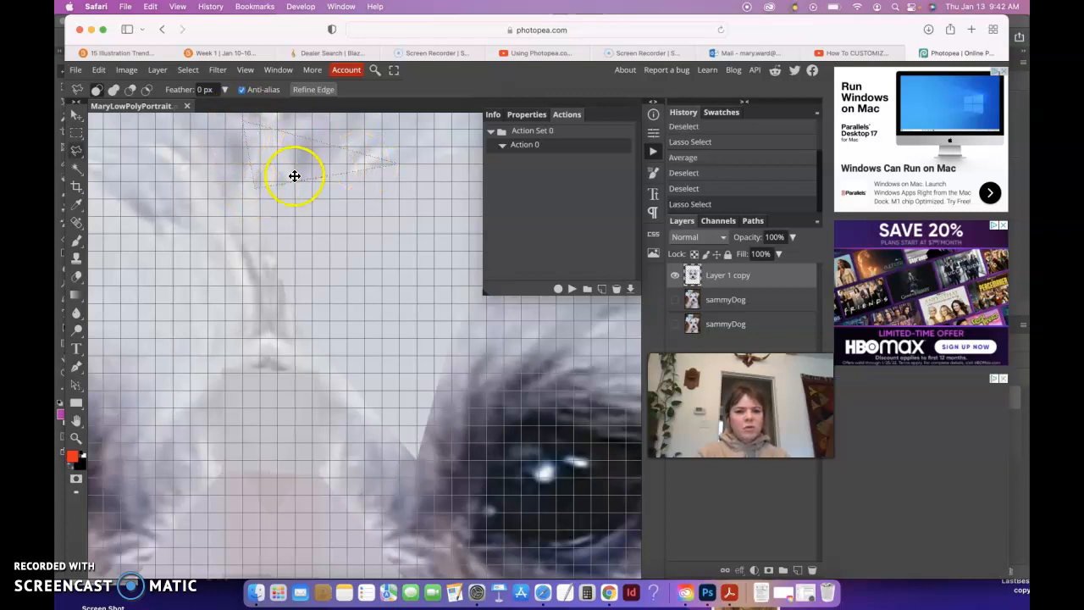
click(558, 289)
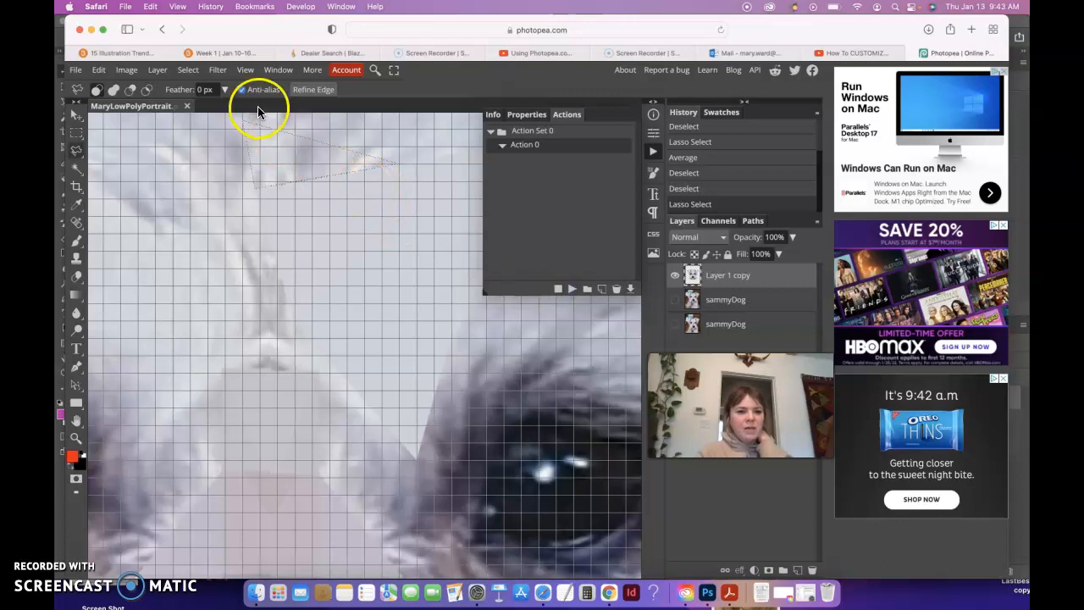
click(217, 71)
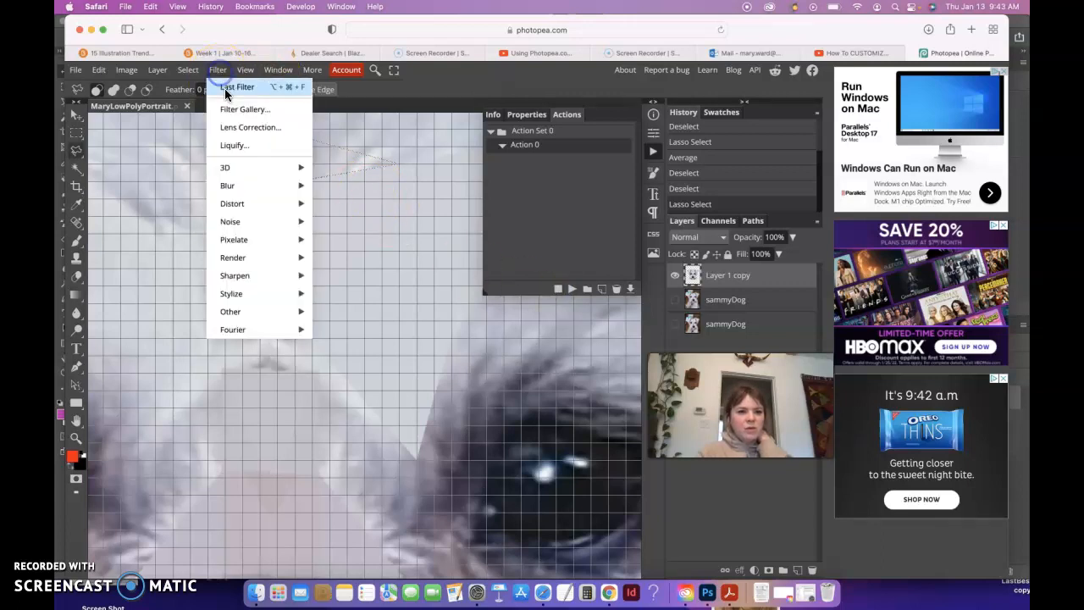
mouse_move(264, 193)
click(339, 186)
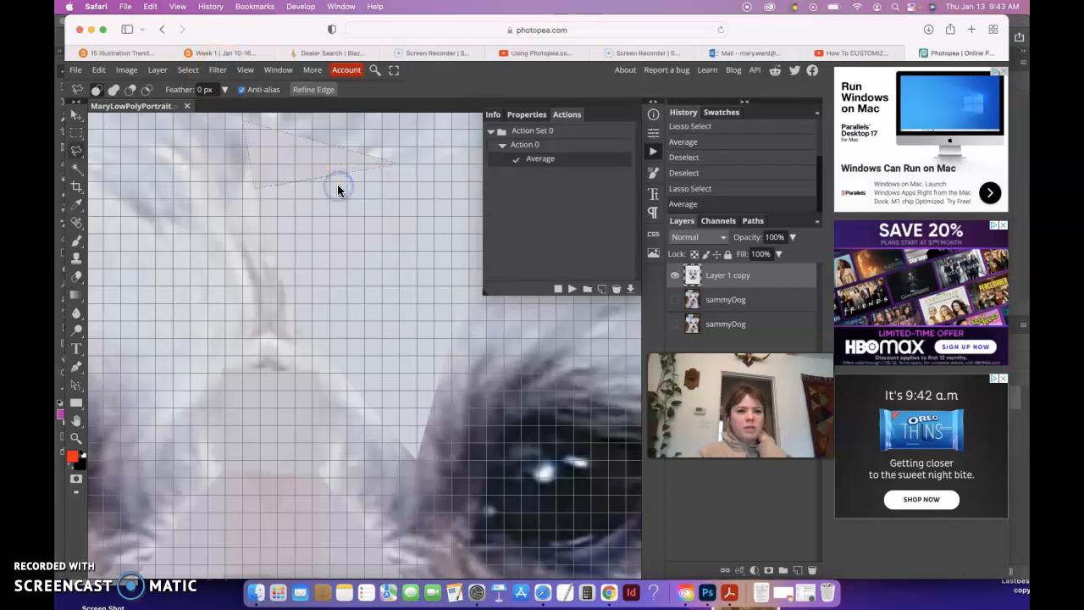
click(386, 194)
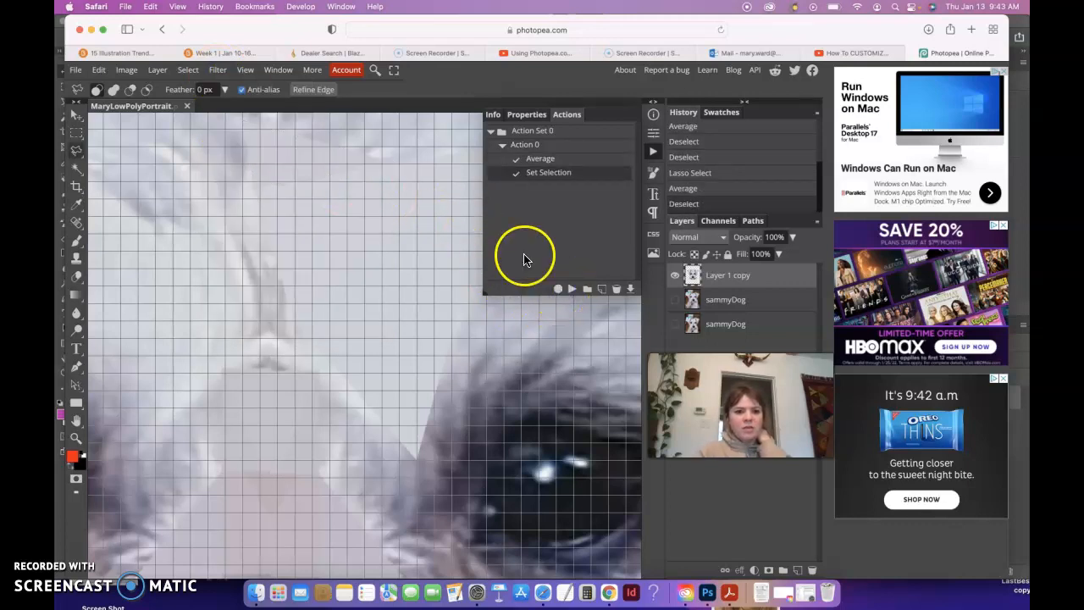
- Lasso the narrow dark sliver running down the forehead's centre from the averaged triangle's lower corner, and play the recorded action on it
click(258, 197)
click(293, 321)
click(246, 336)
click(255, 194)
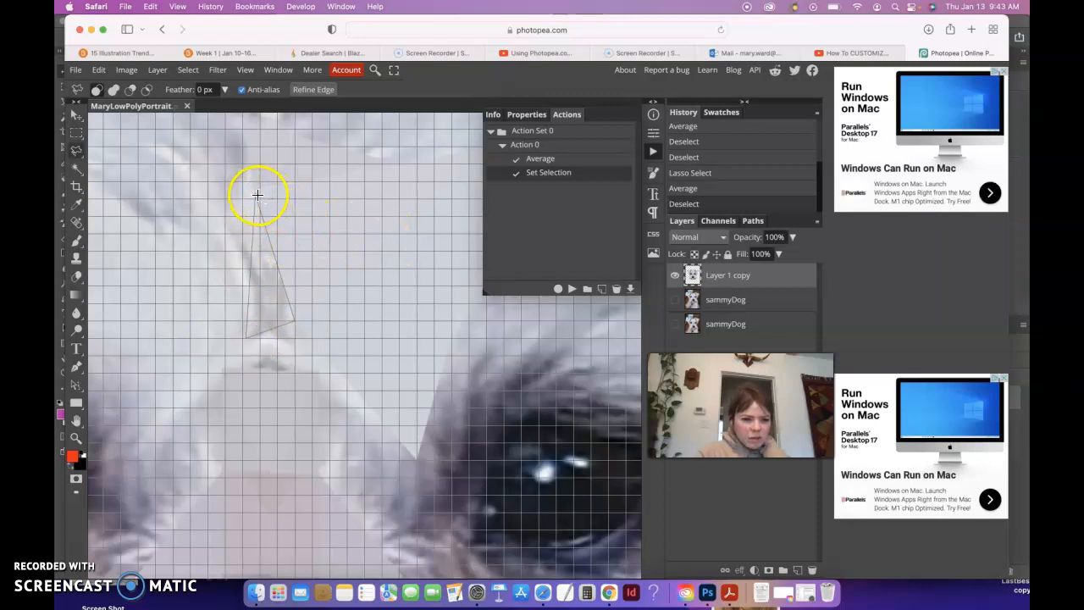
click(258, 195)
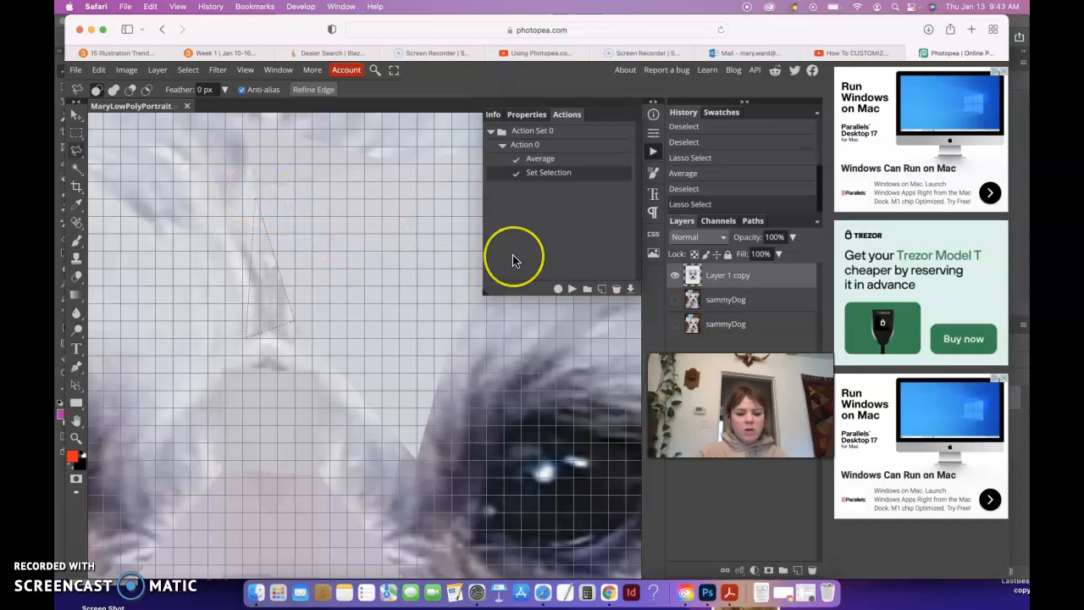
key(super+plus)
key(super+plus)
drag(339, 285, 583, 419)
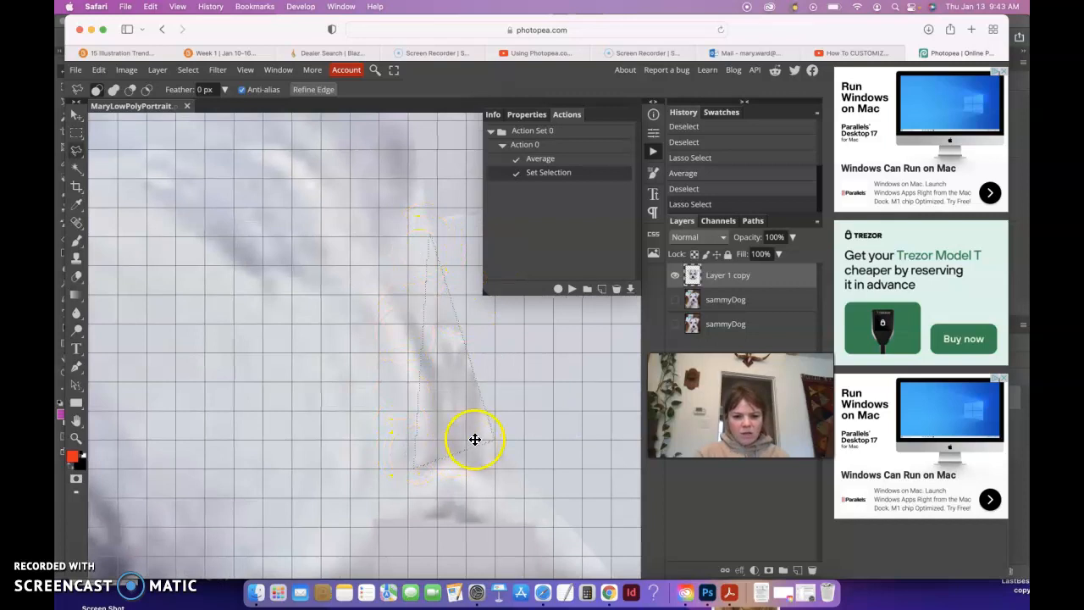
click(572, 289)
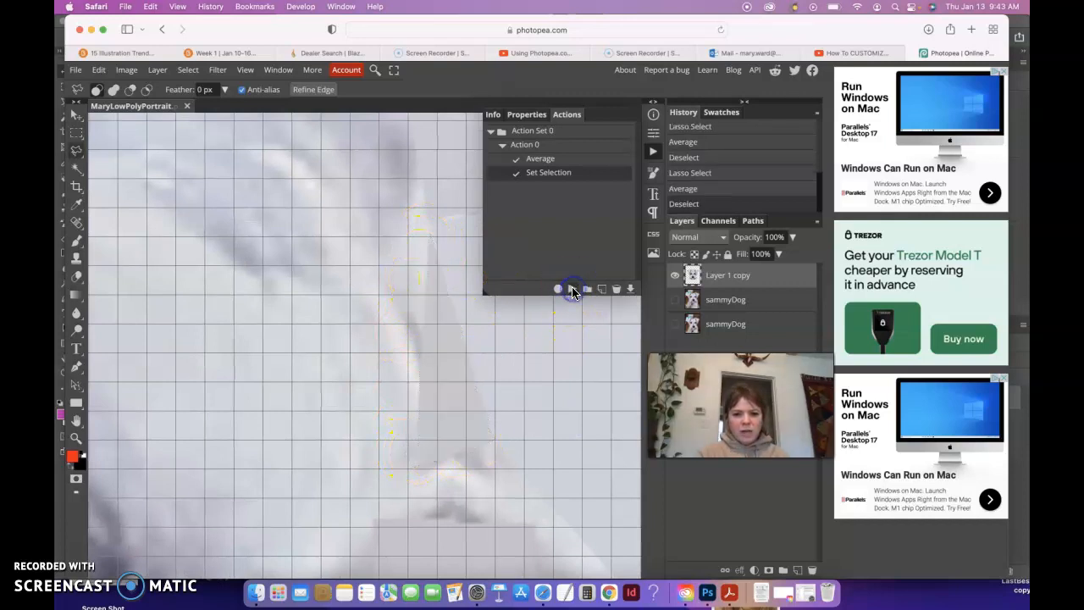
- Lasso the four-sided facet between the sliver's lower right corner and the top of the nose bridge, and average it with the recorded action
click(493, 436)
click(562, 515)
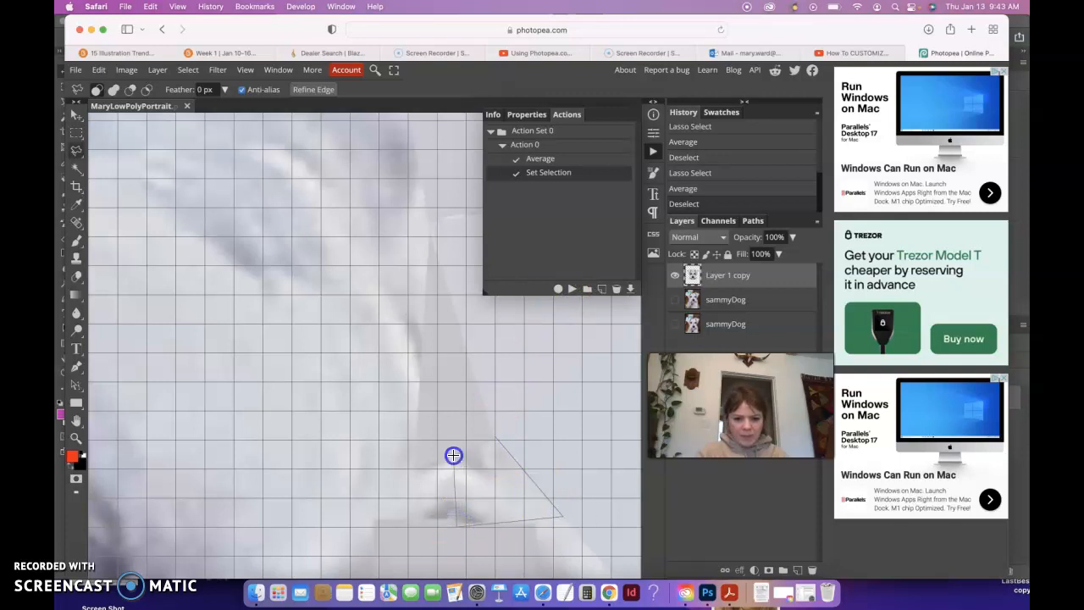
click(497, 437)
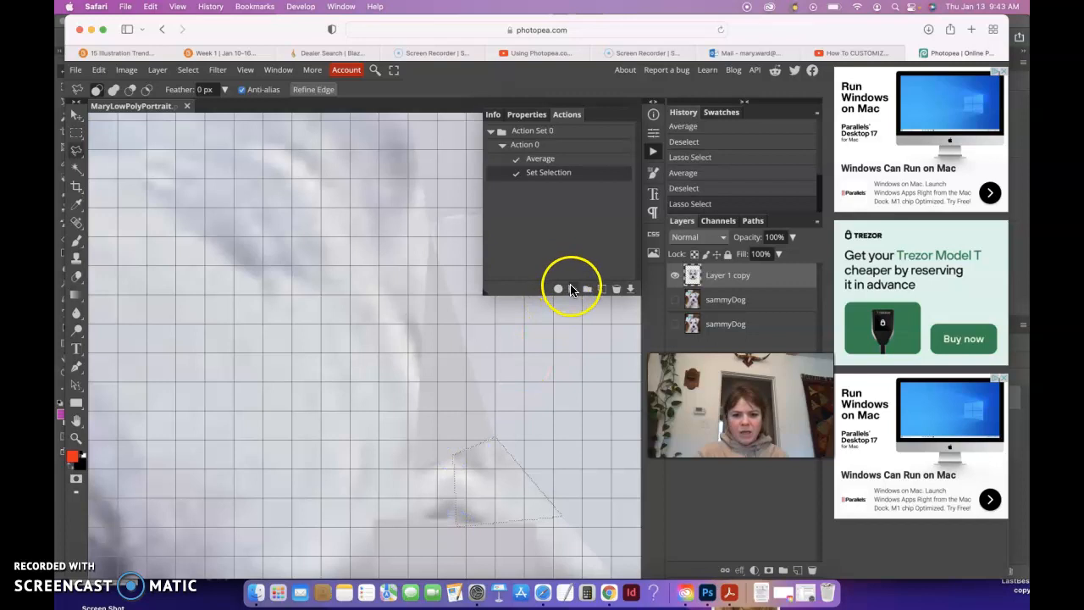
click(572, 289)
- Lasso the matching facet on the left half above the nose bridge, and average it with the recorded action
click(453, 455)
click(458, 526)
click(379, 521)
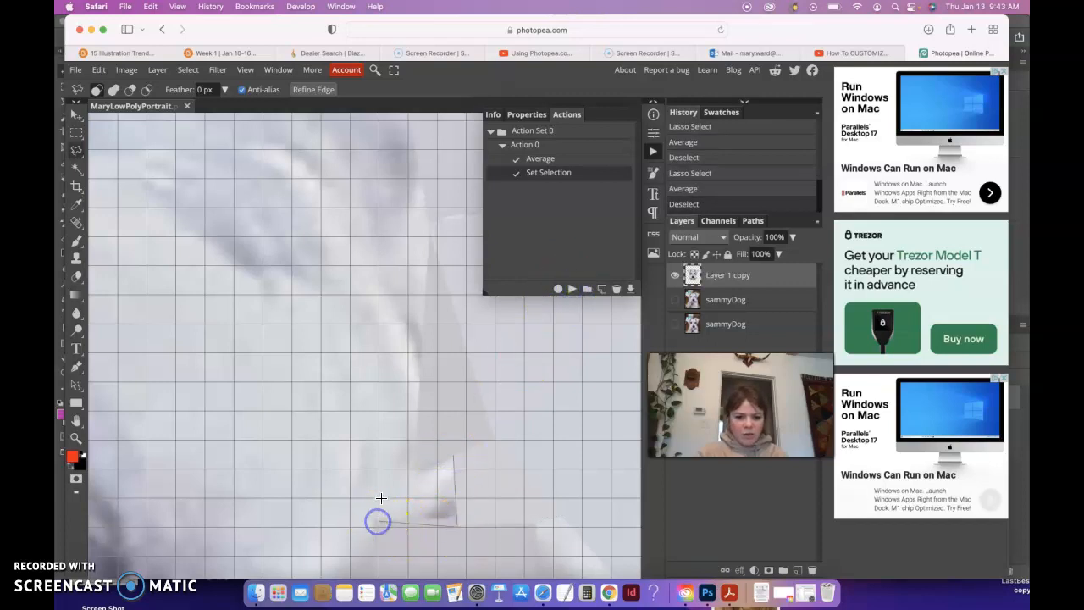
click(455, 455)
click(572, 289)
- Lasso the tall narrow triangle along the sliver's left edge, widening toward its base, and flatten it with the recorded action
click(418, 469)
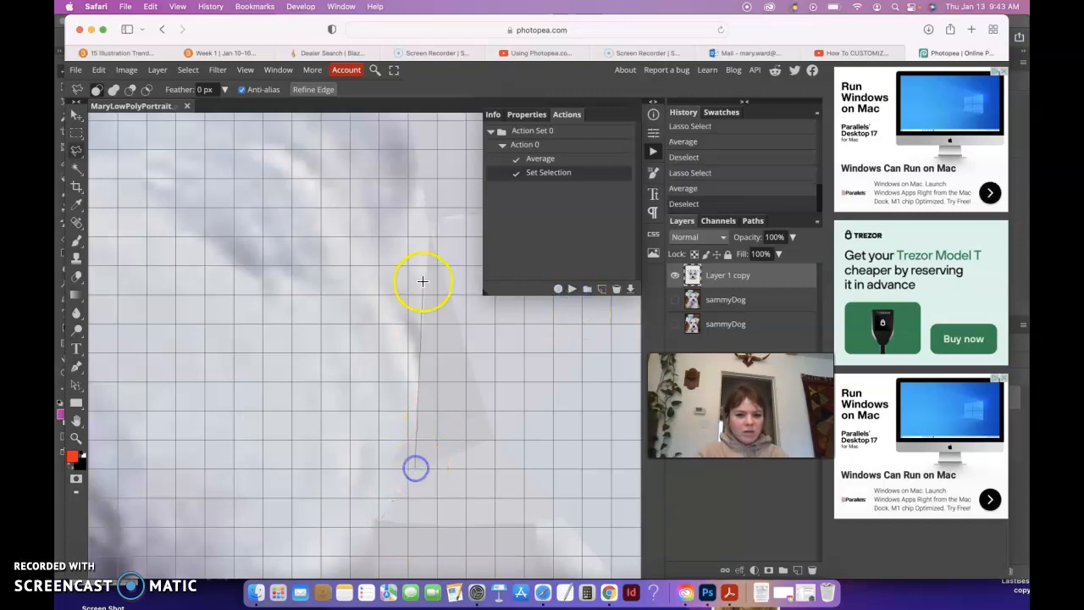
click(346, 469)
click(415, 468)
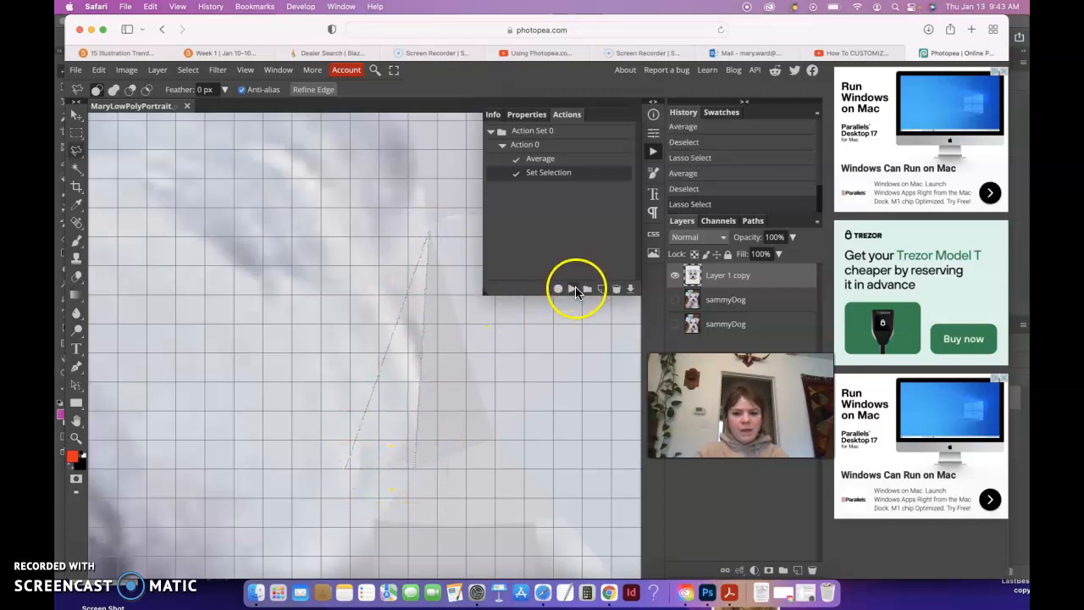
click(572, 289)
- Reselect the sideways-pointing forehead triangle above the sliver with the lasso and play the recorded averaging action on it
drag(558, 365, 459, 523)
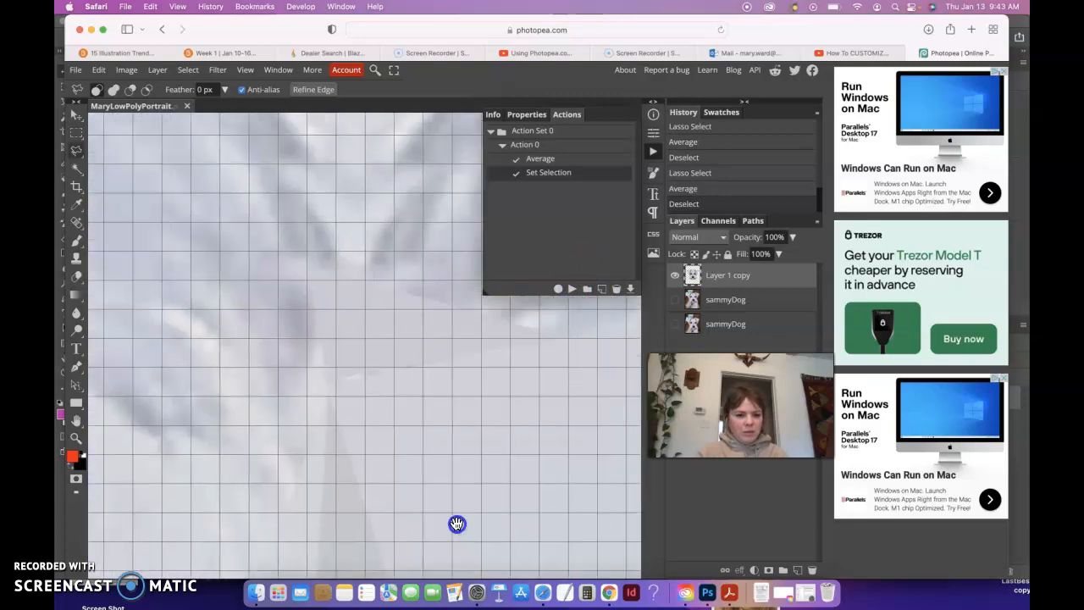
drag(475, 434, 396, 476)
click(241, 429)
click(475, 386)
click(217, 305)
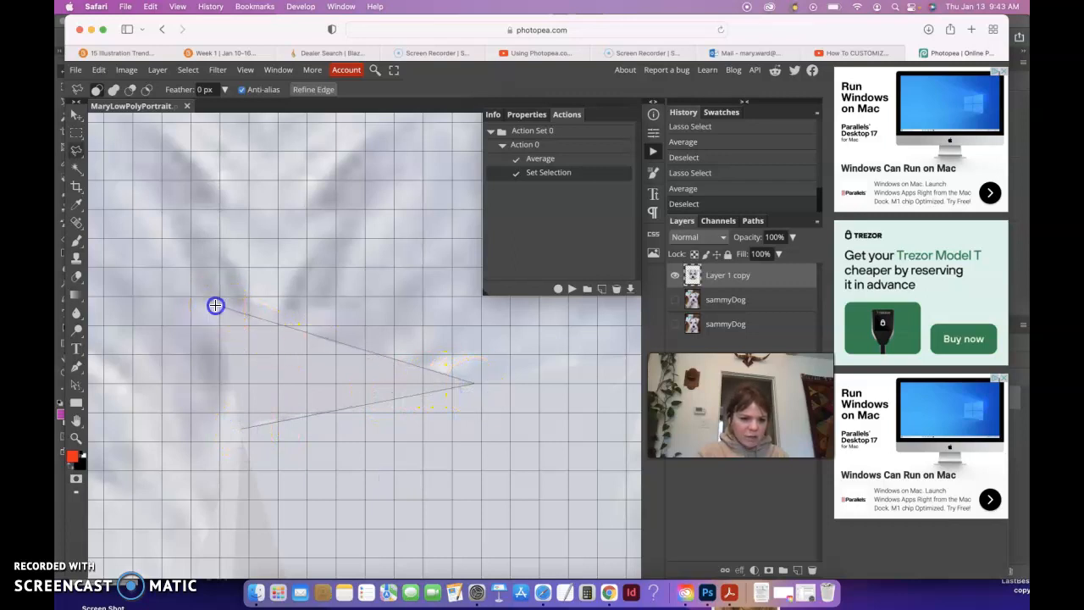
click(241, 430)
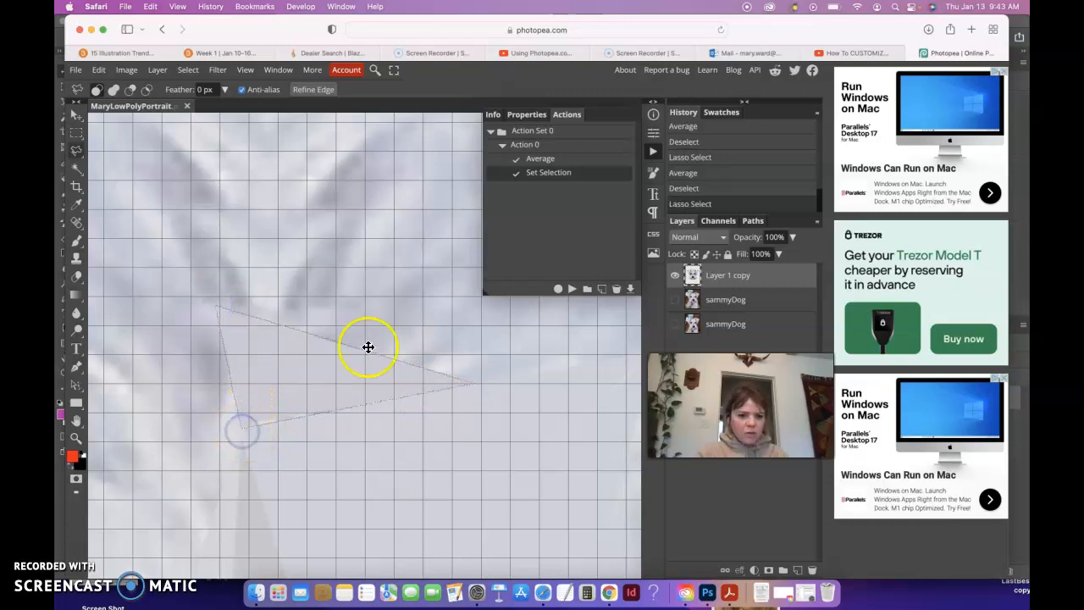
click(572, 289)
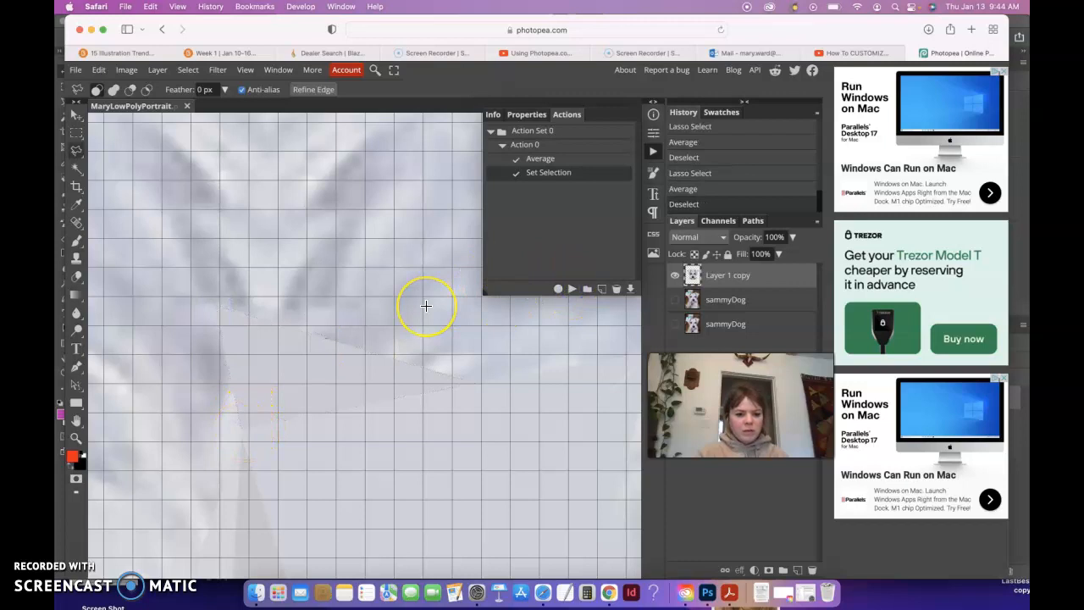
- Lasso the long triangle between the upper nose bridge and the inner corner of the left eye, and average it with the recorded action
scroll(426, 306, down, 10)
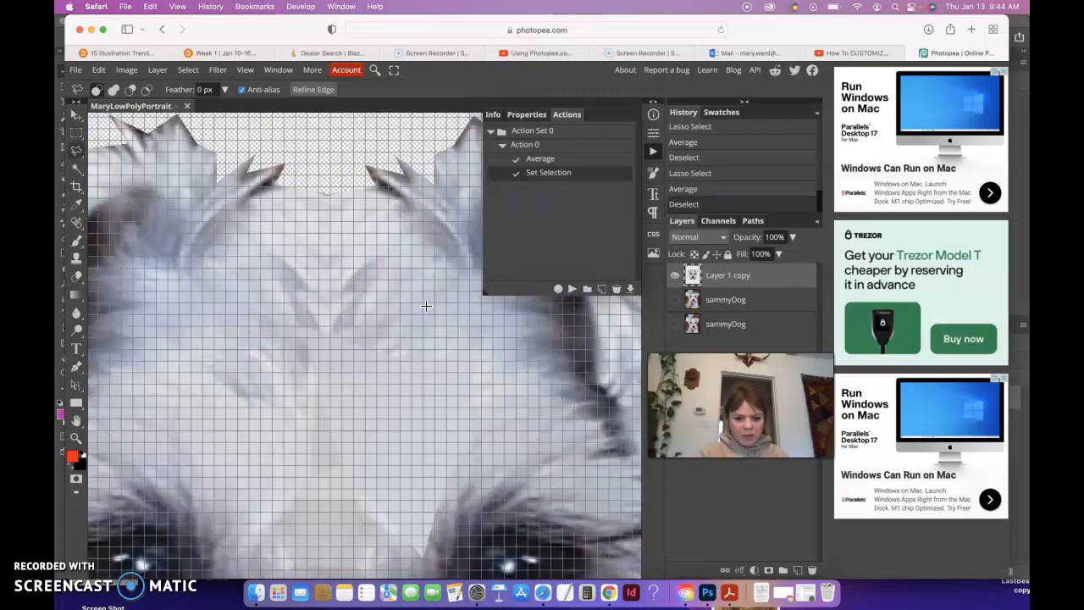
scroll(420, 314, down, 2)
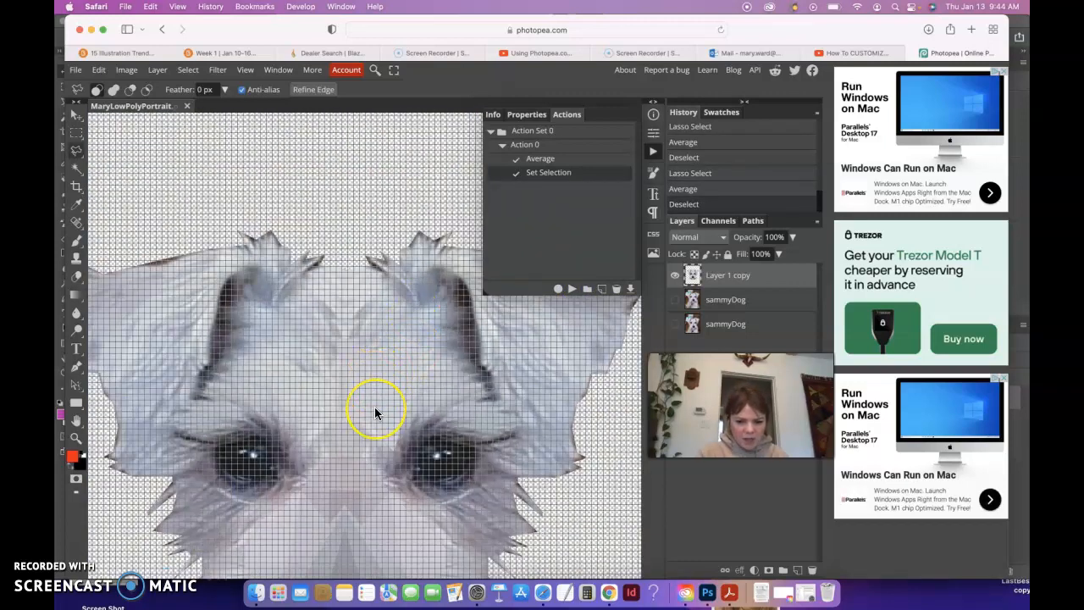
scroll(375, 413, down, 8)
scroll(375, 413, down, 1)
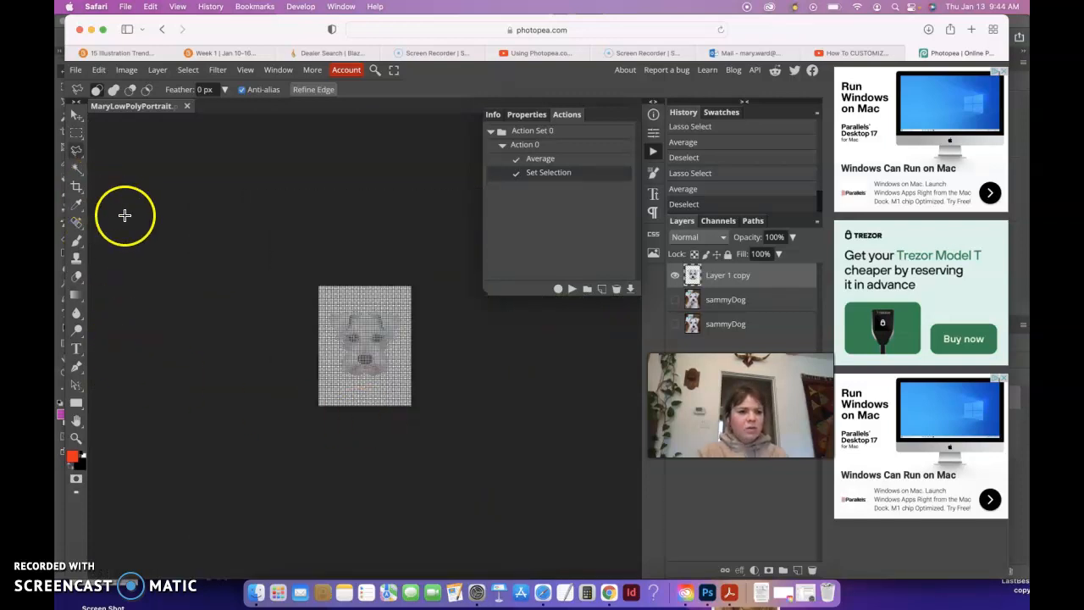
key(super+0)
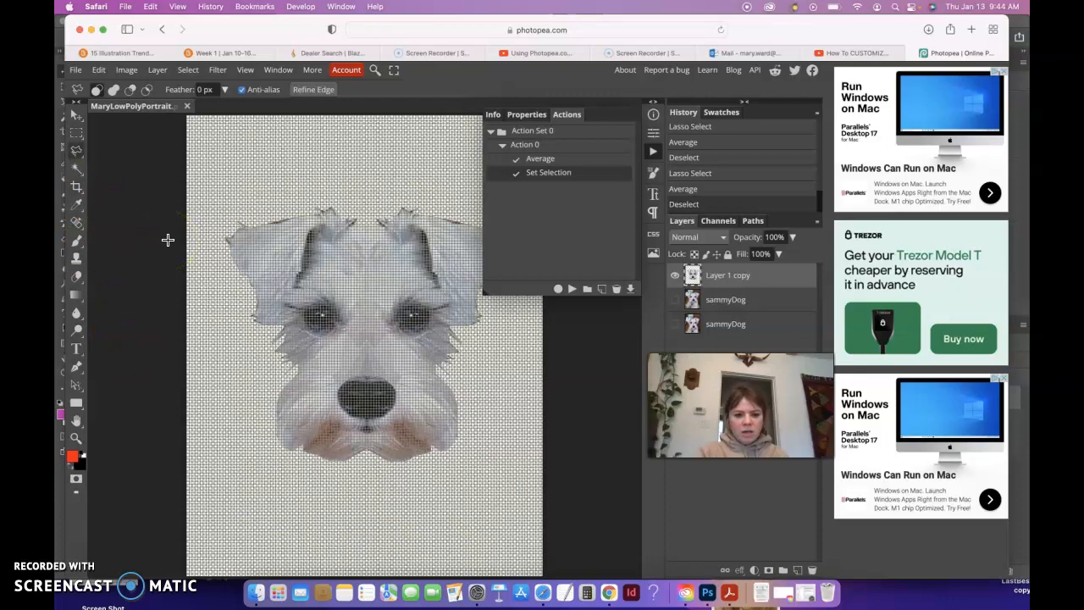
scroll(168, 240, up, 6)
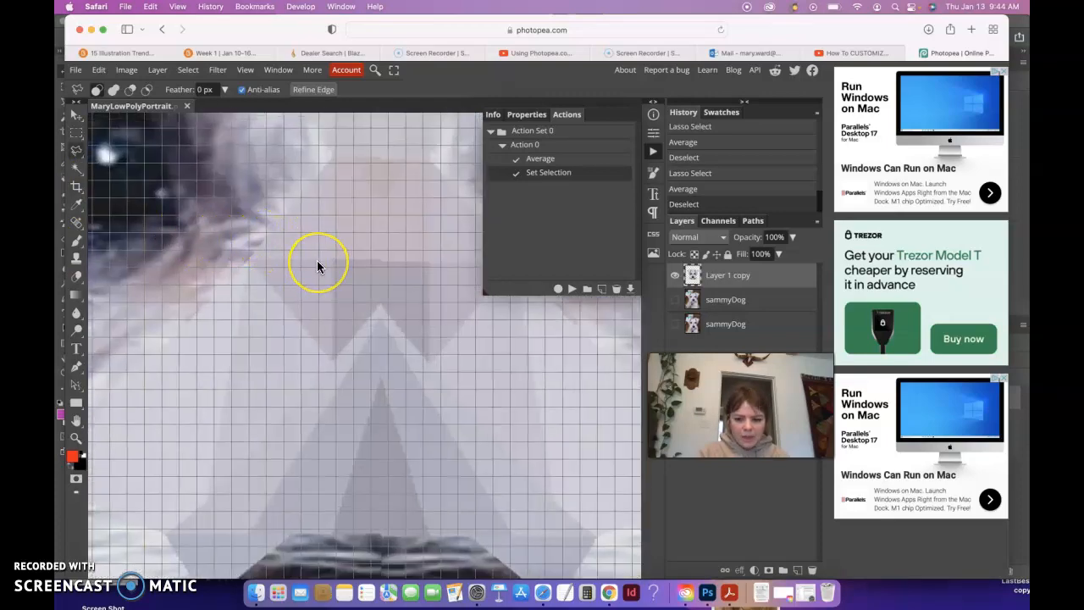
scroll(317, 261, up, 2)
drag(390, 229, 451, 446)
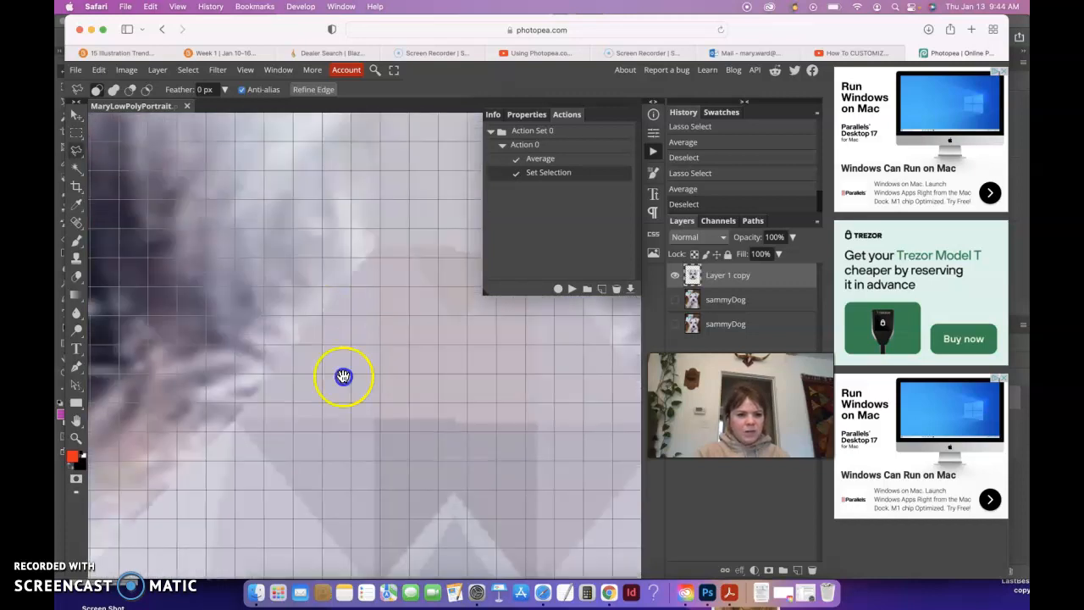
drag(343, 376, 350, 455)
click(384, 227)
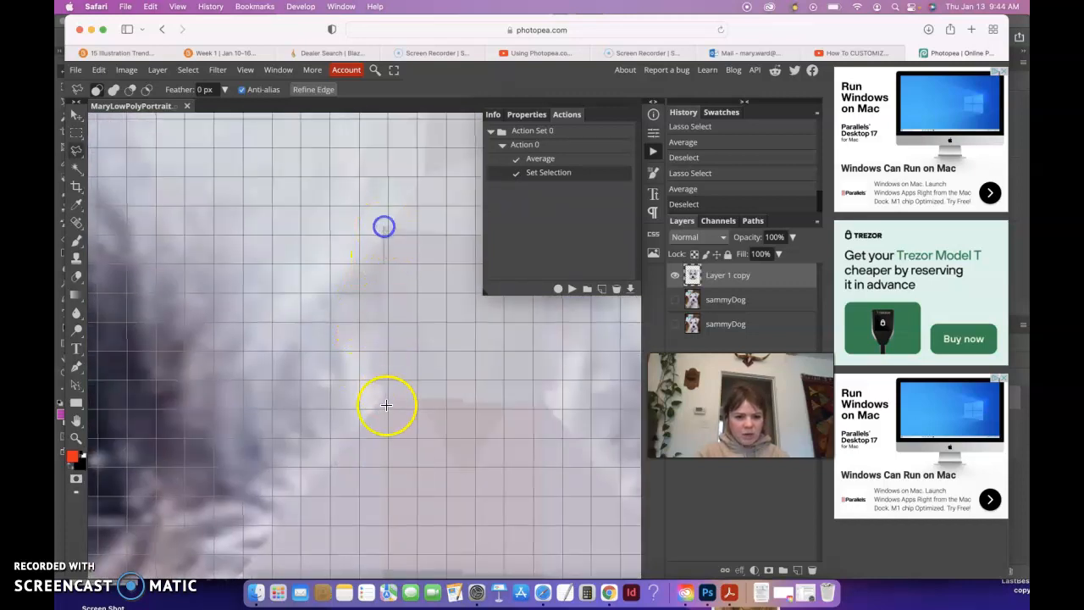
click(383, 402)
click(272, 536)
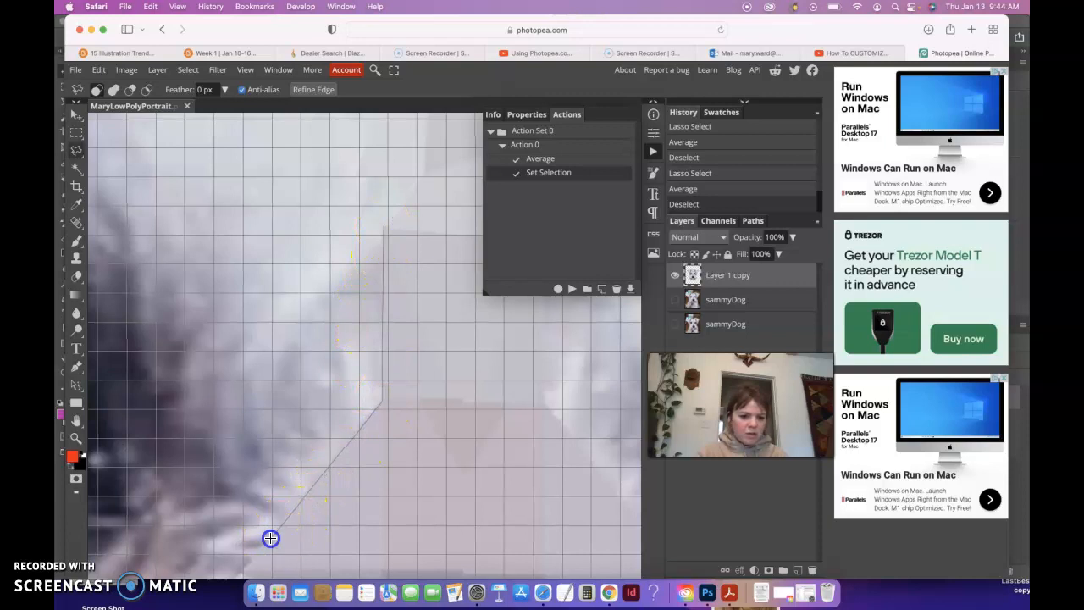
click(384, 226)
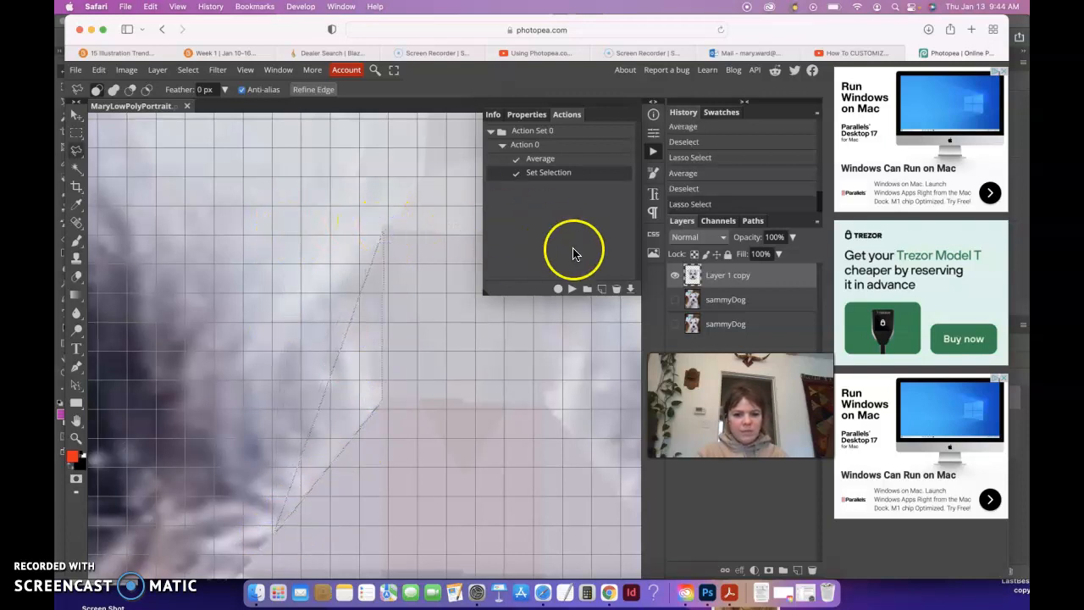
click(571, 289)
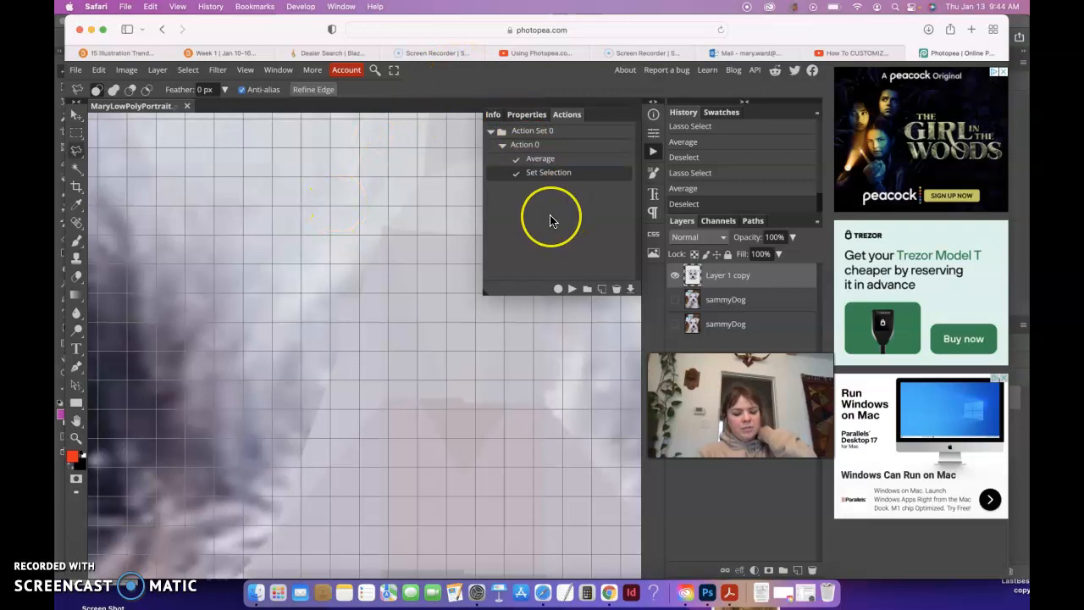
- Save the portrait as a PSD and open the Downloads stack to check for the saved file
key(super+0)
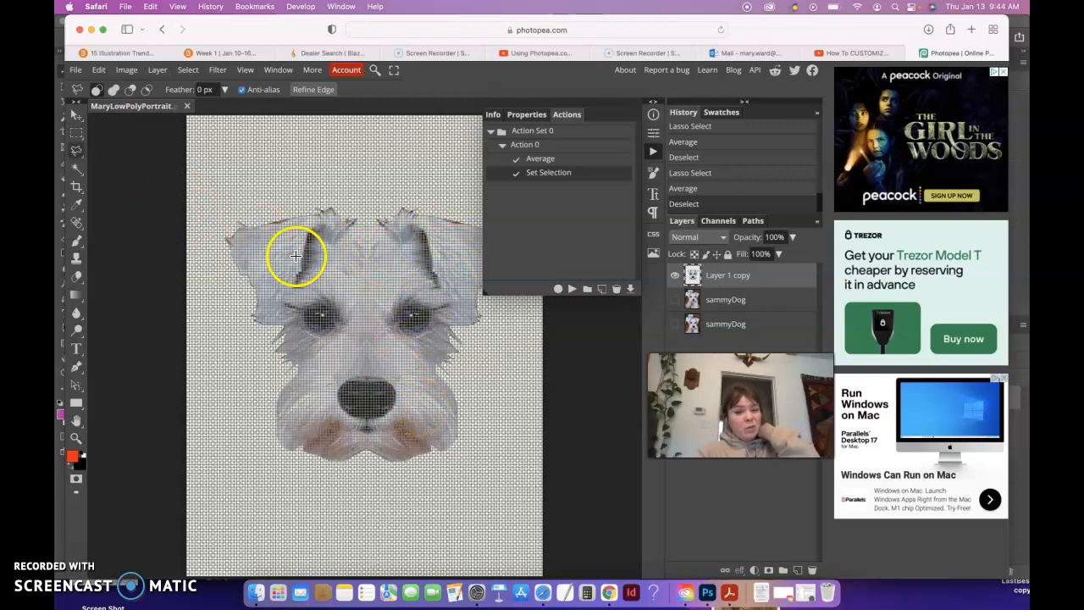
click(76, 70)
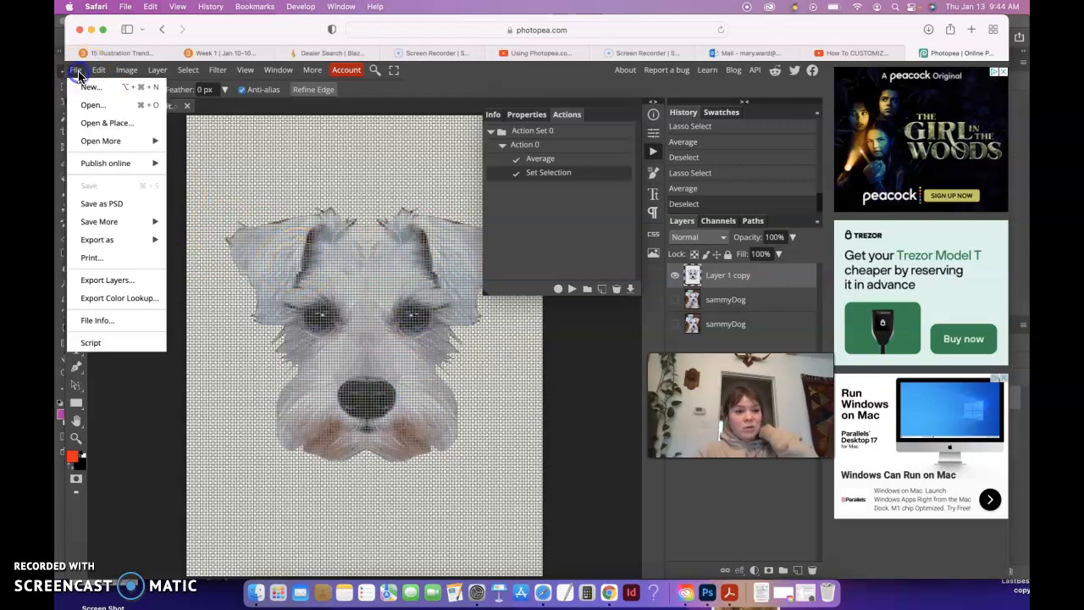
click(120, 206)
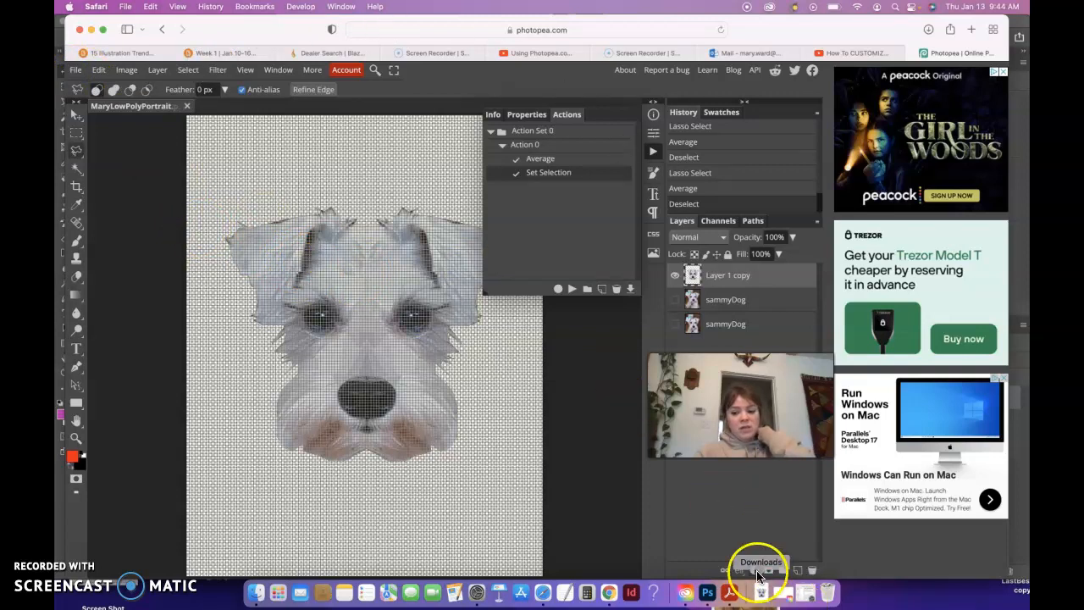
click(761, 593)
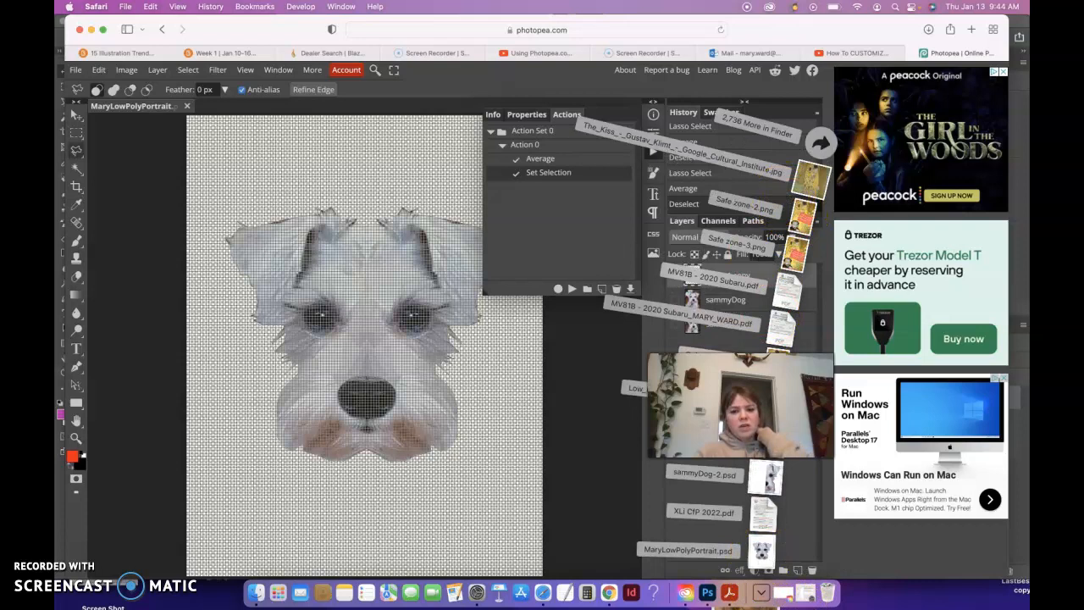
- Dismiss the Downloads stack and check it again for the saved portrait PSD
click(257, 34)
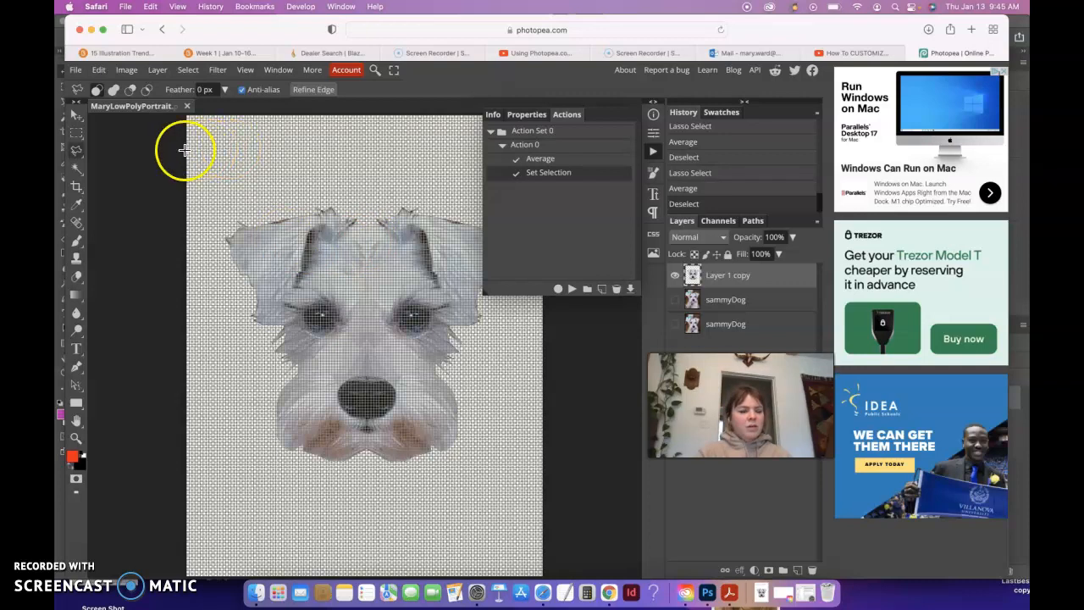
scroll(188, 231, down, 1)
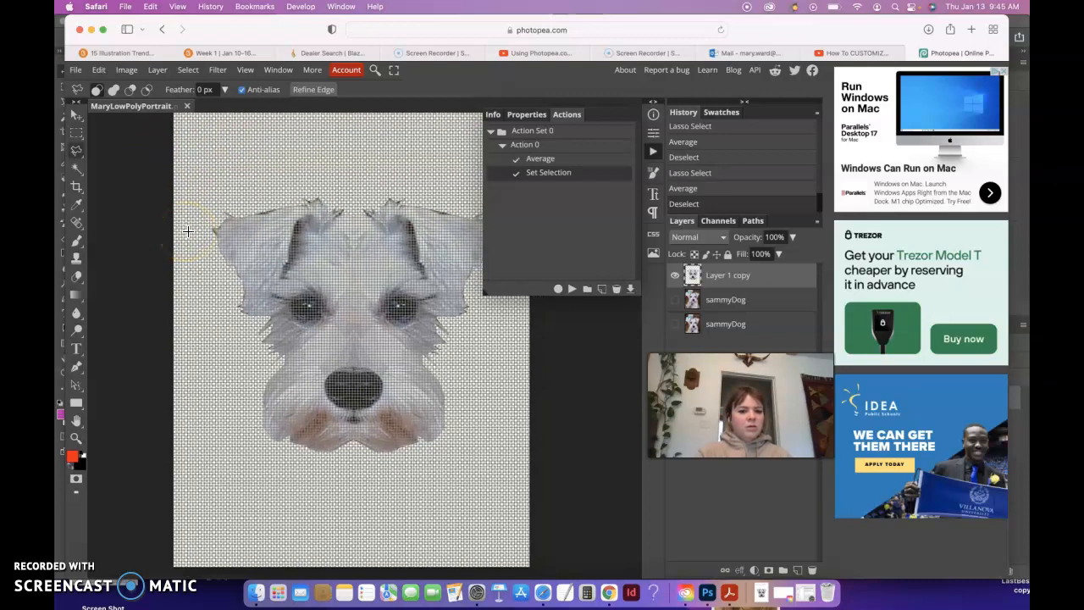
scroll(188, 231, right, 2)
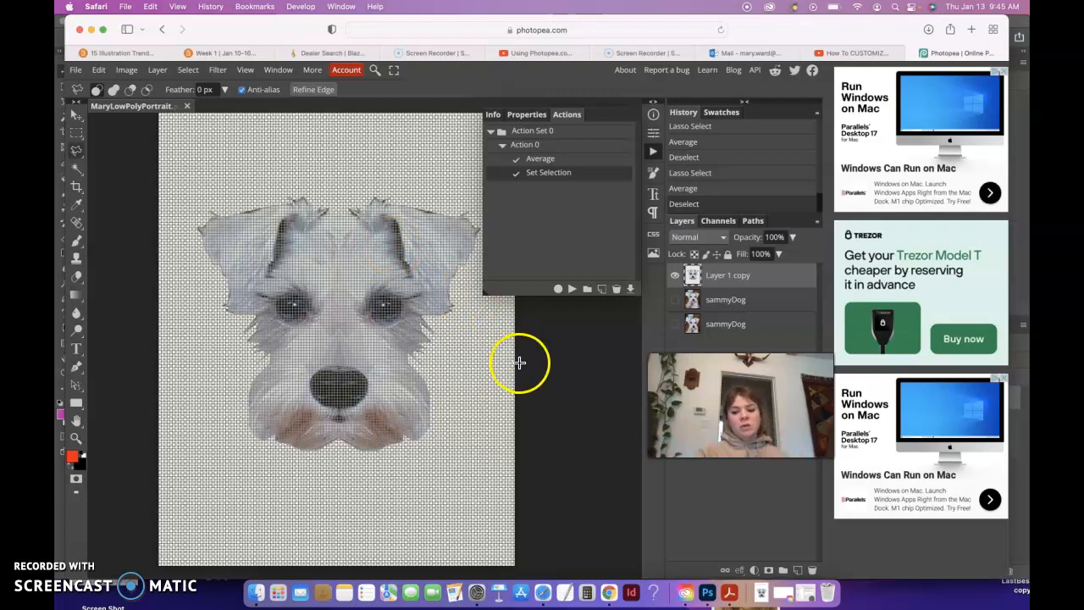
click(762, 593)
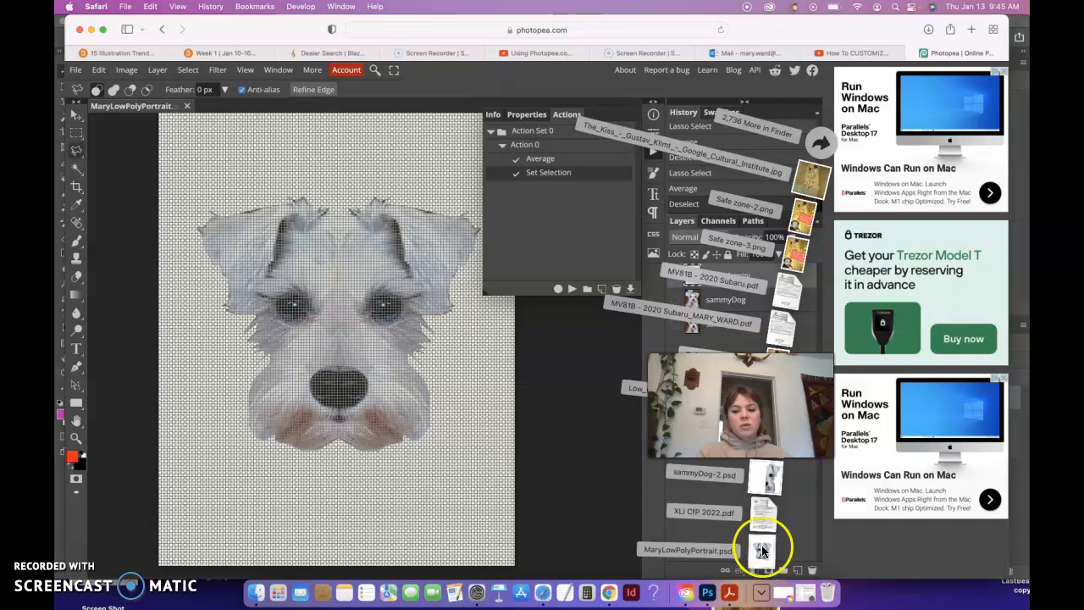
click(754, 593)
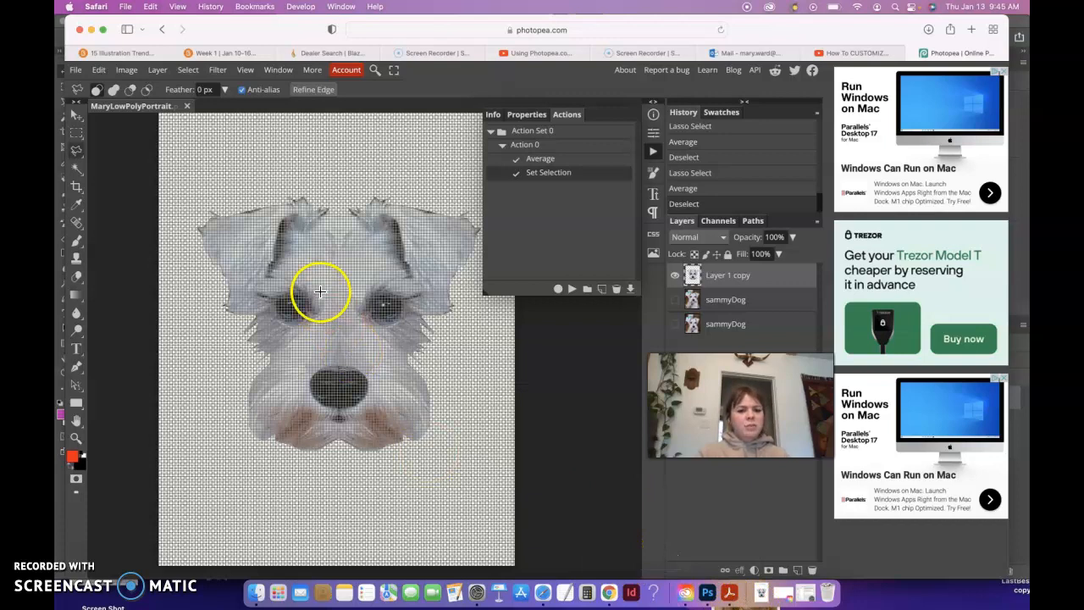
- Save the low-poly portrait from Photopea as a PSD once more
click(75, 69)
click(100, 203)
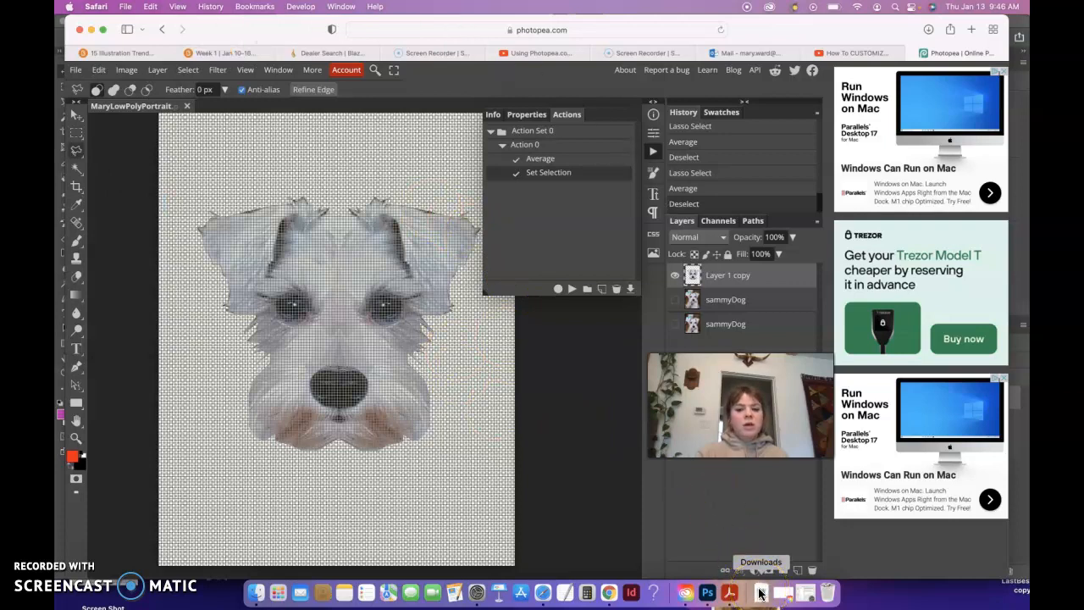
click(583, 442)
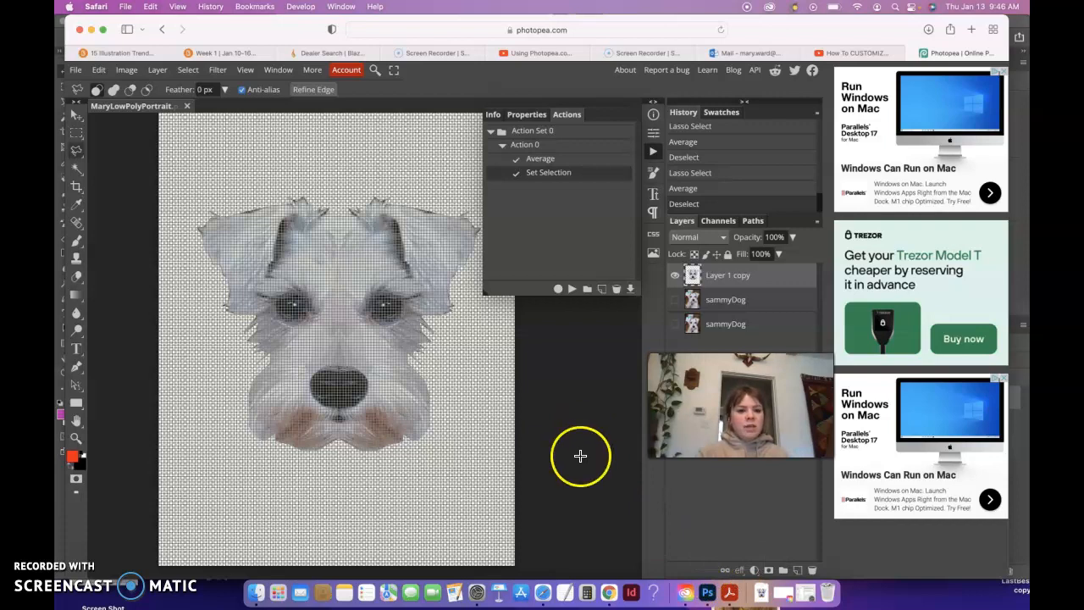
- Switch to Photoshop and replace the open portrait document with the newer portrait PSD ending in -2 from Downloads
click(707, 593)
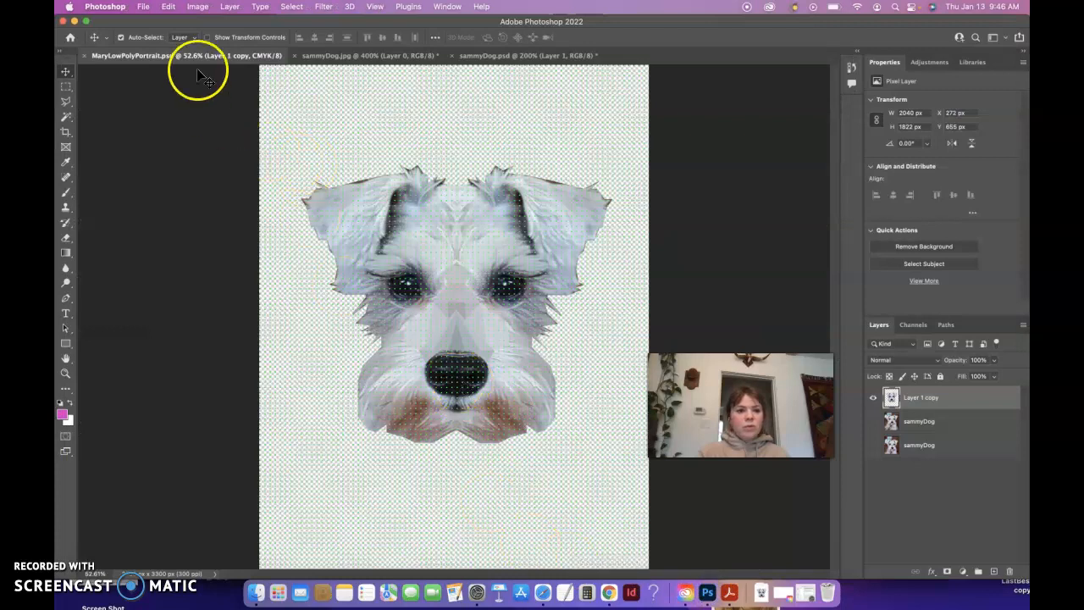
click(86, 55)
click(143, 6)
click(152, 34)
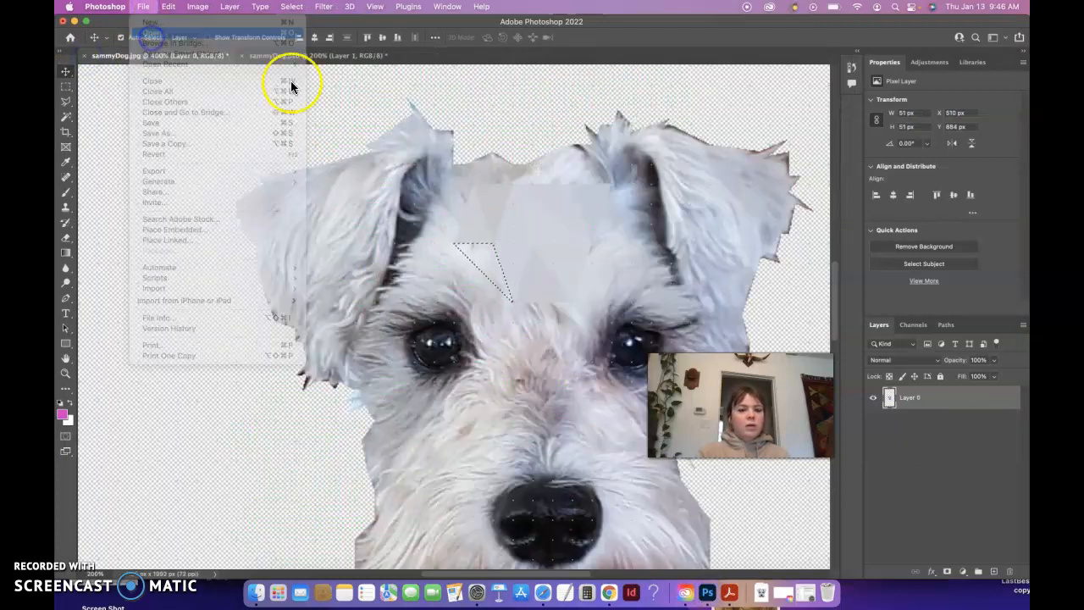
click(354, 170)
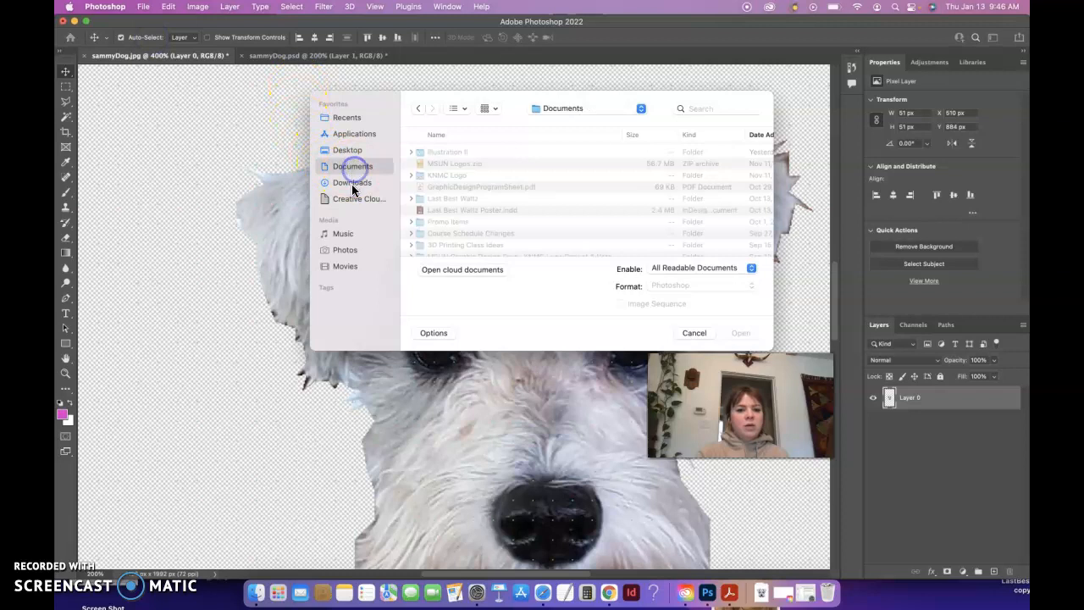
click(351, 183)
click(448, 152)
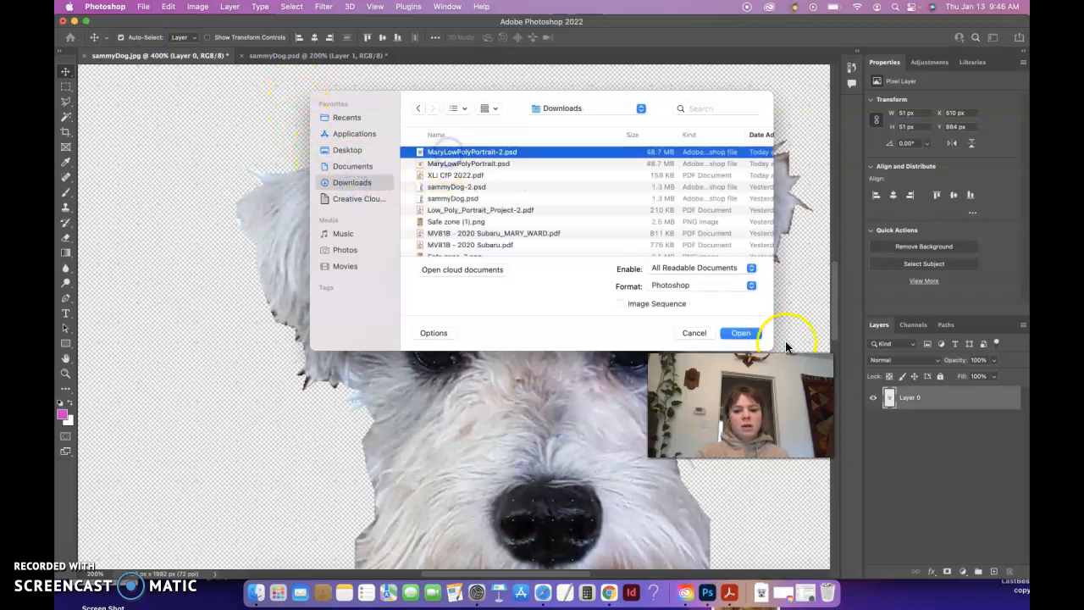
click(750, 334)
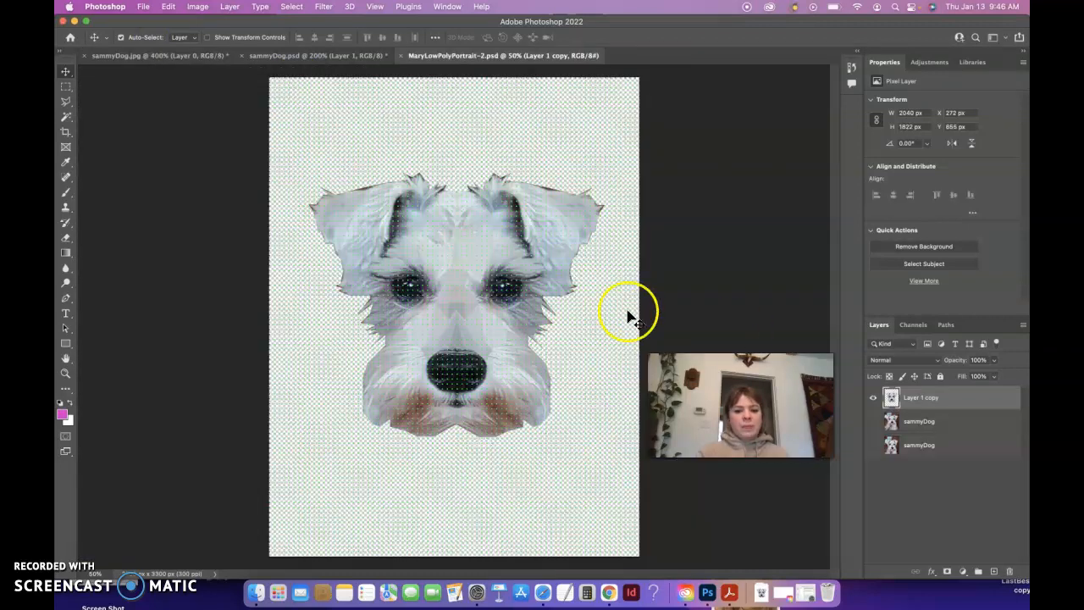
- Lasso the narrow downward-pointing triangle beside the upper nose bridge, average its color and deselect it
key(super+equal)
key(super+equal)
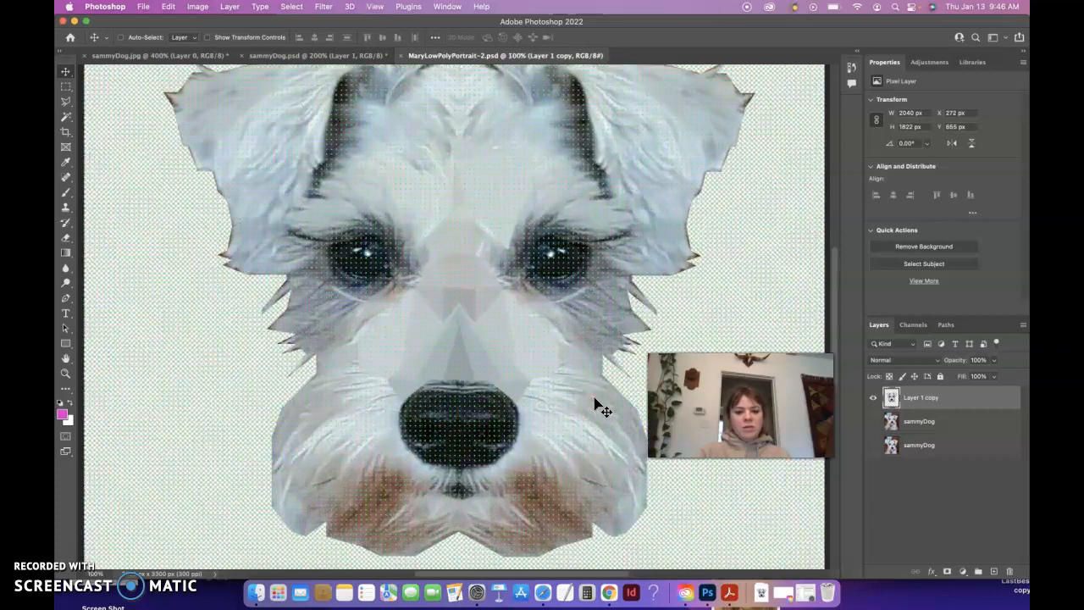
key(super+equal)
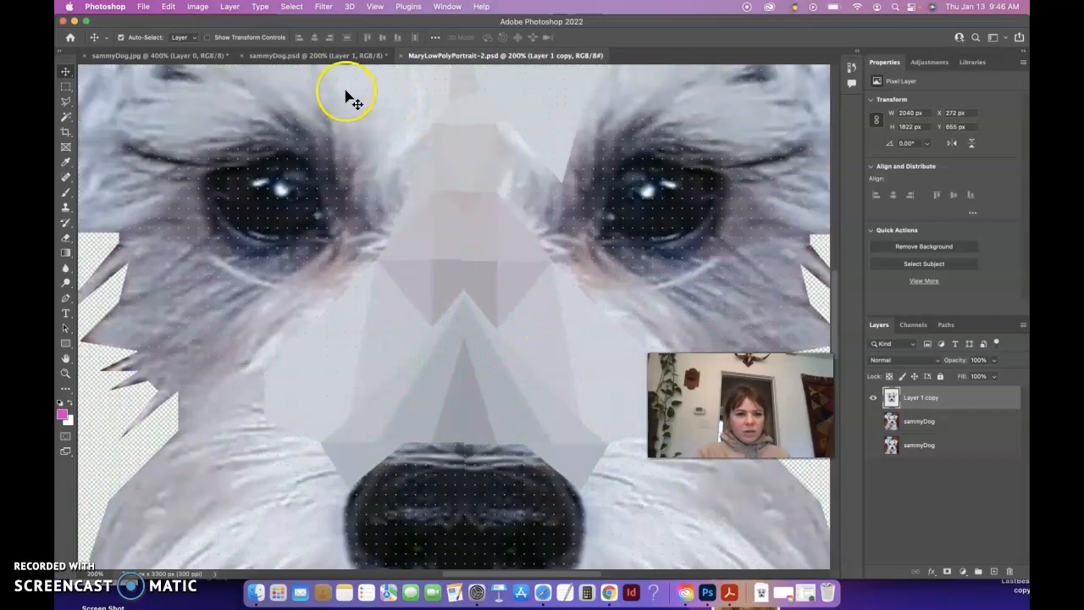
click(65, 101)
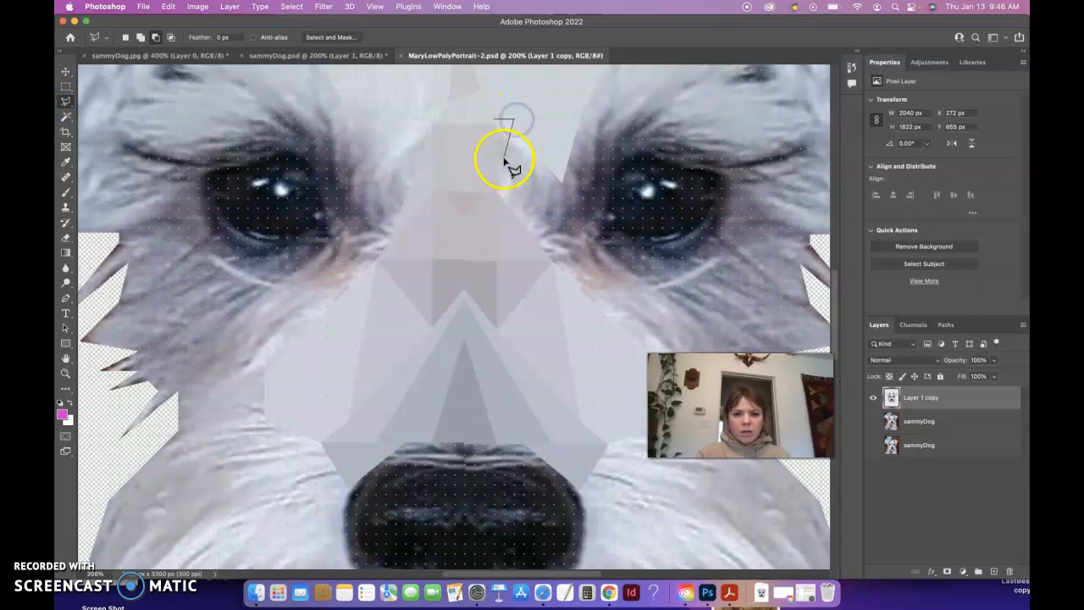
click(496, 195)
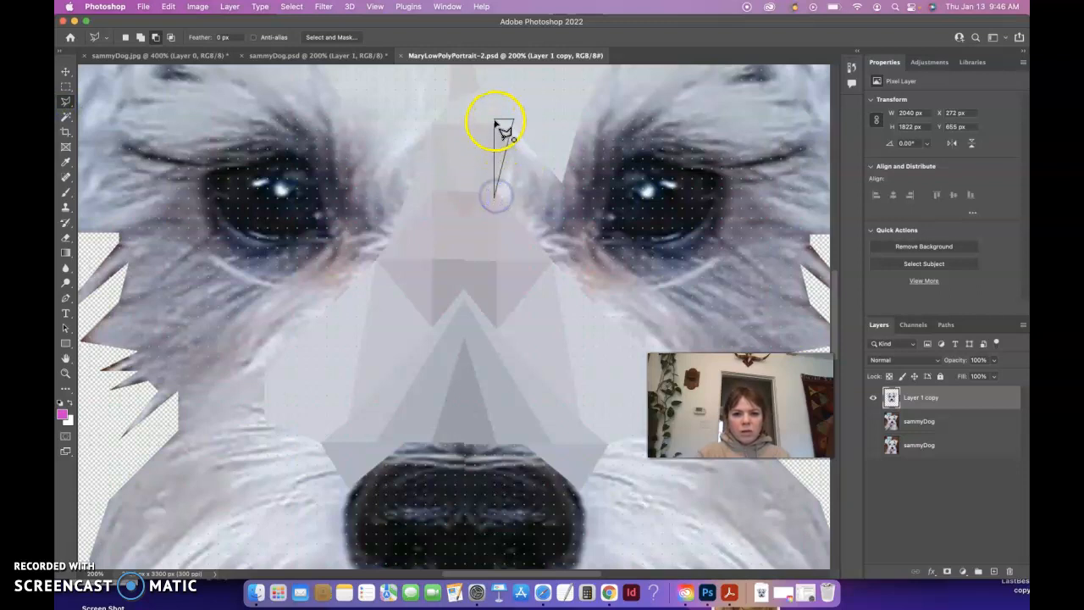
click(496, 119)
key(ctrl+super+f)
key(super+d)
- Lasso the larger triangle between the upper nose bridge and the inner corner of the right-hand eye, average it and deselect
click(522, 133)
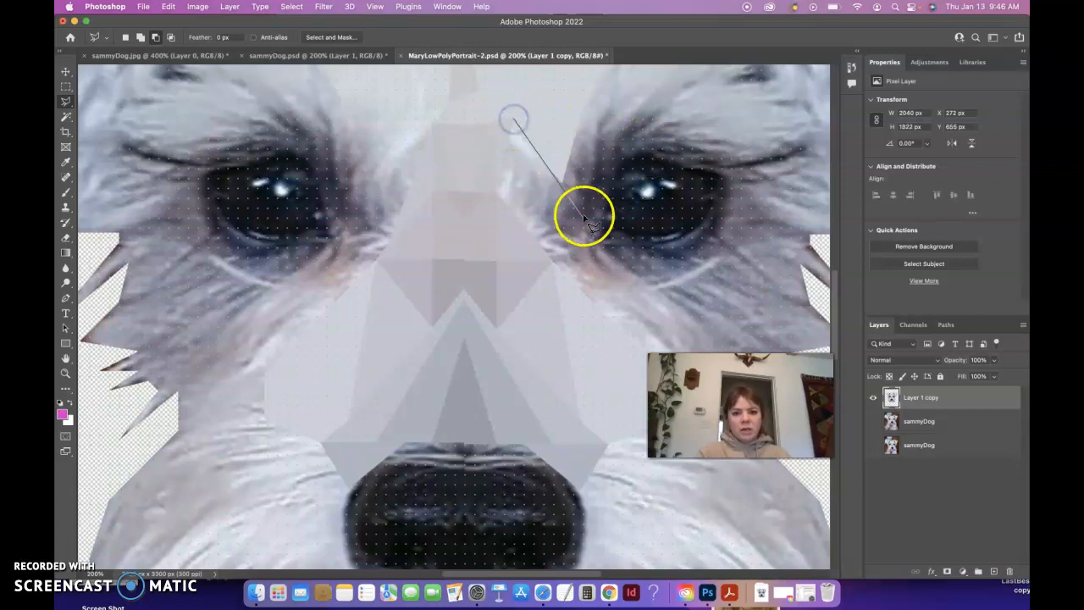
click(562, 183)
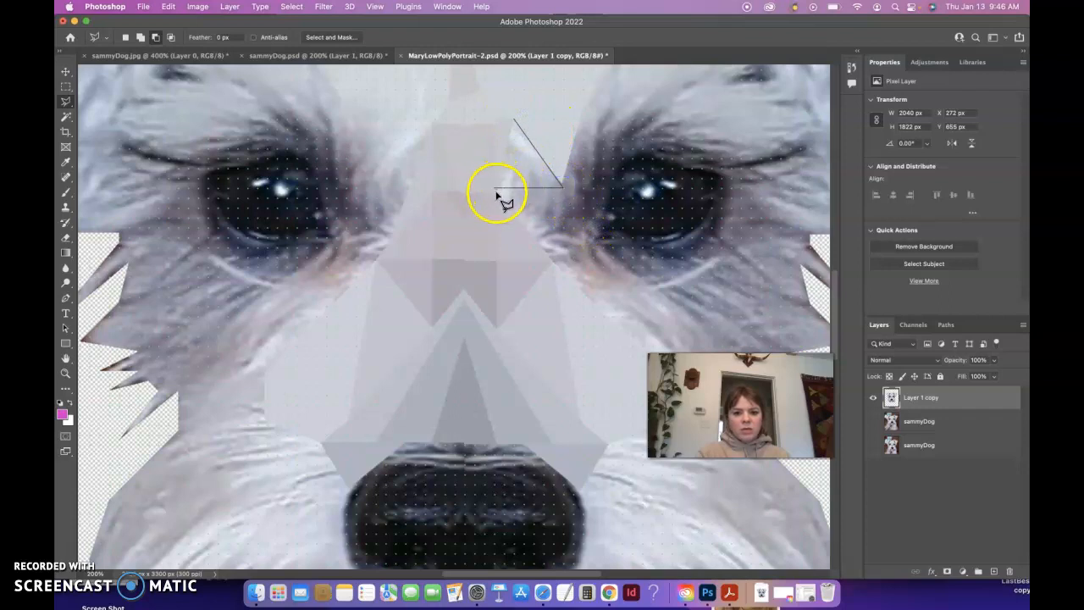
click(498, 193)
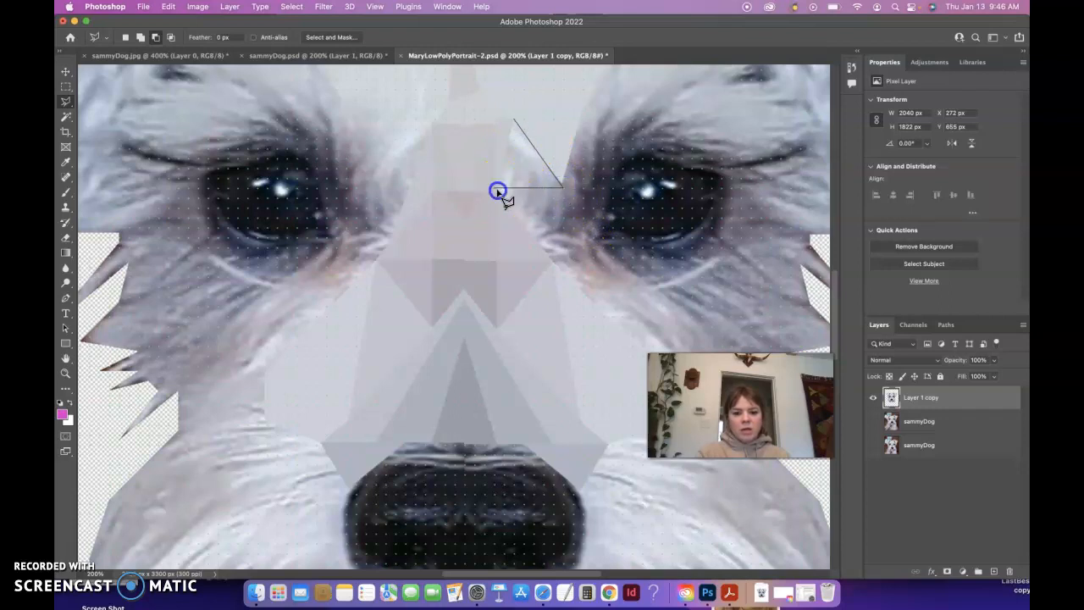
click(514, 119)
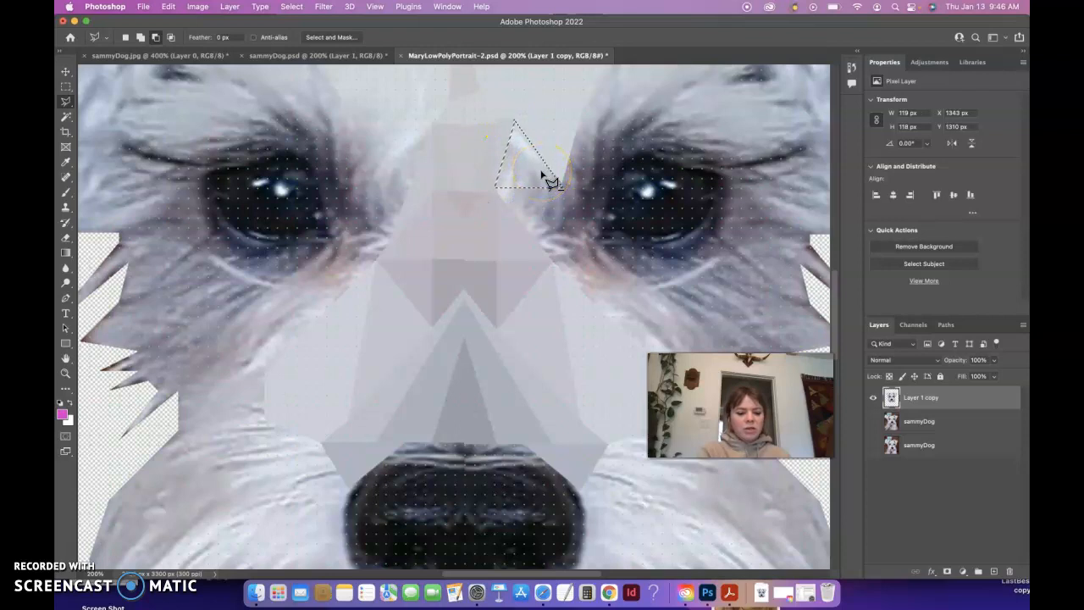
key(ctrl+super+f)
key(super+d)
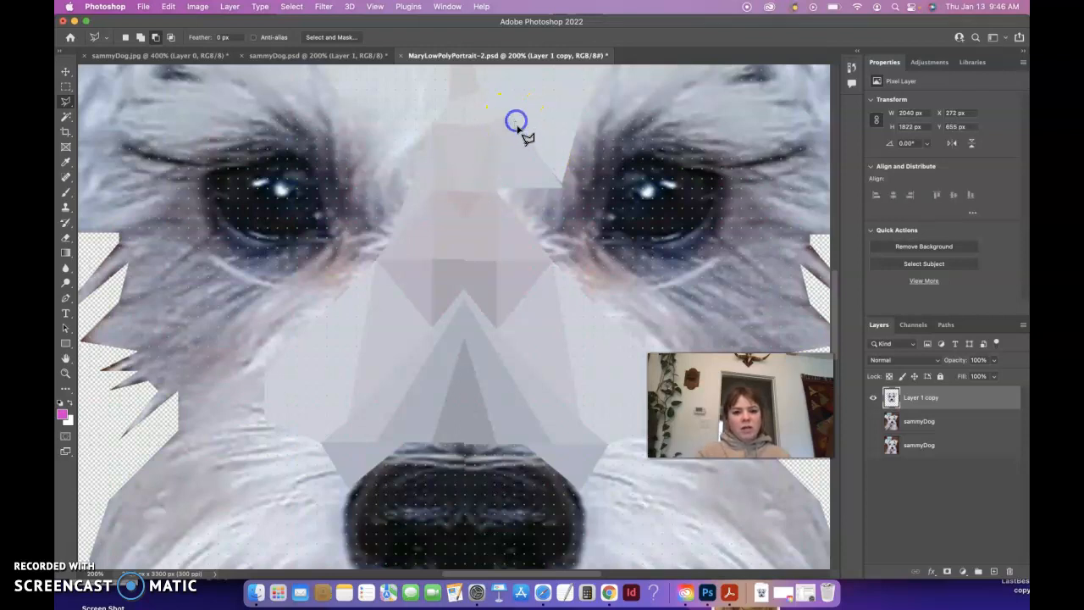
- Refine that triangle with smaller lassoed facets, including its corner nearest the right-hand eye, averaging and deselecting them
click(514, 119)
key(super+d)
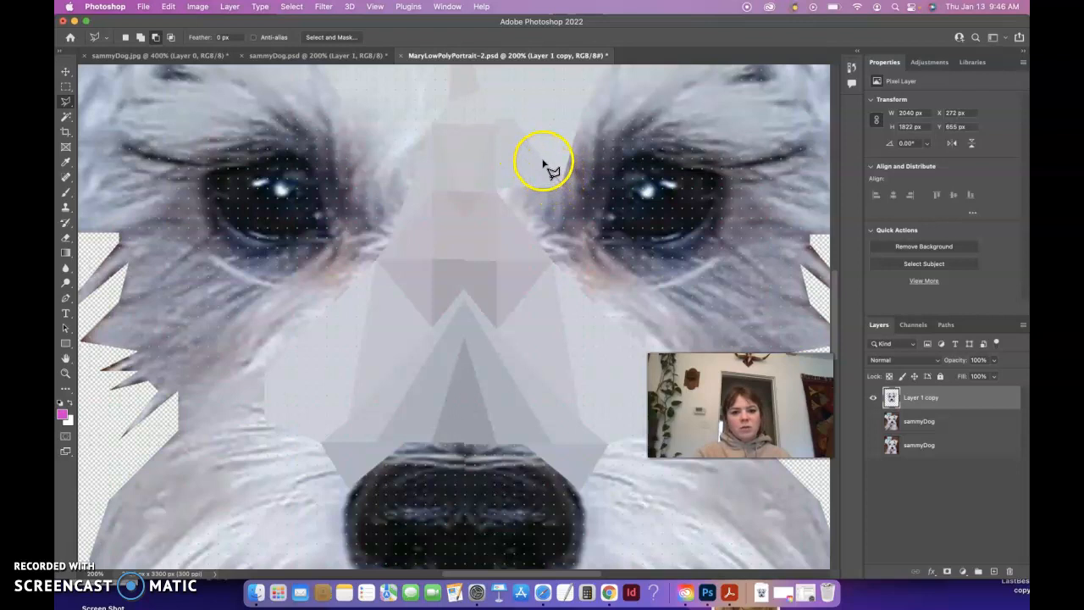
click(544, 158)
click(564, 189)
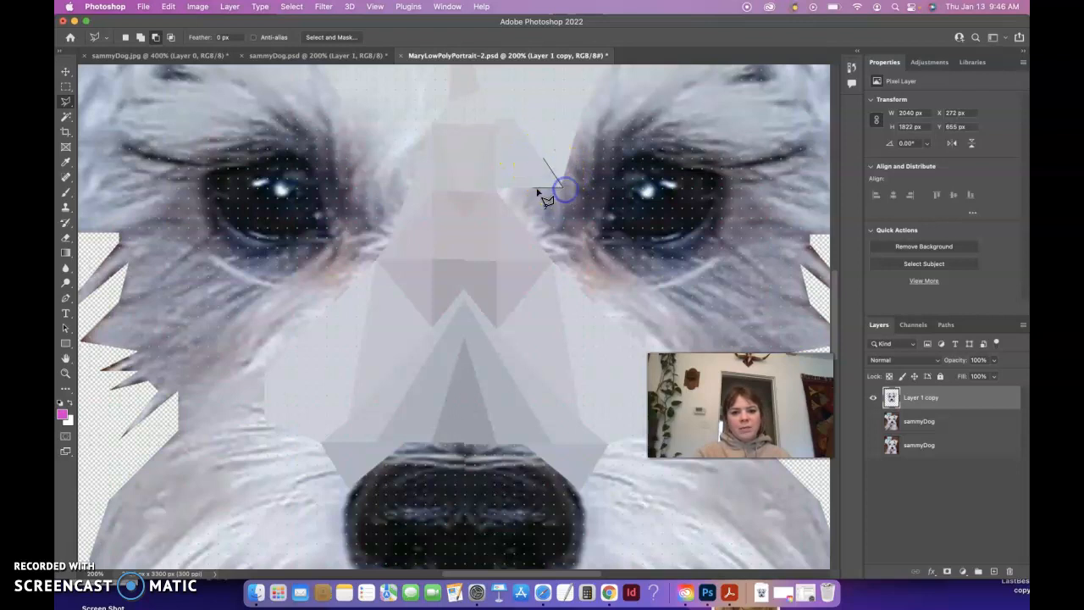
click(543, 159)
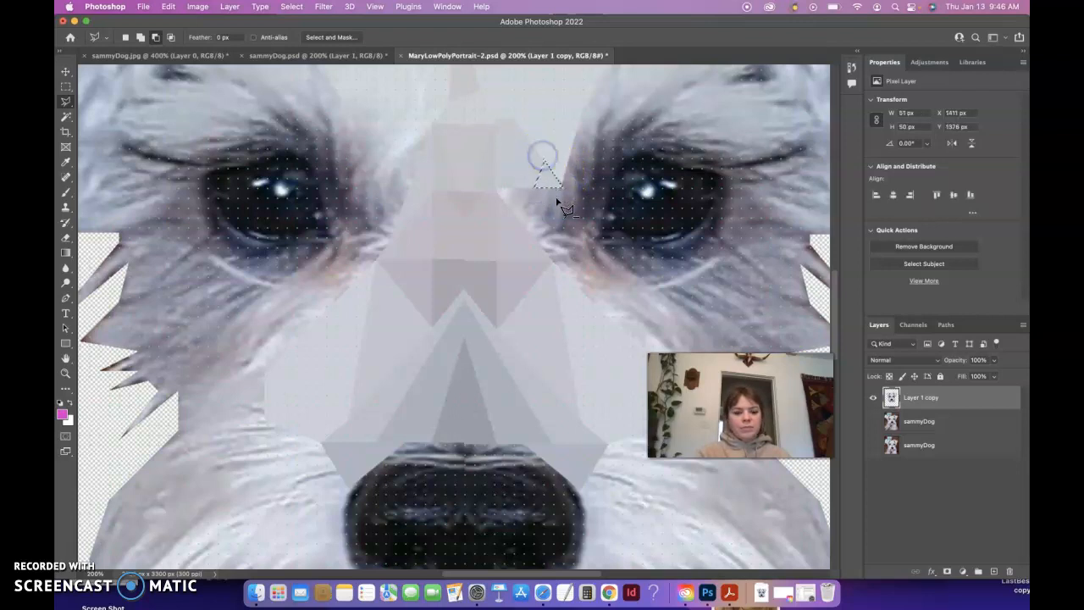
key(super+d)
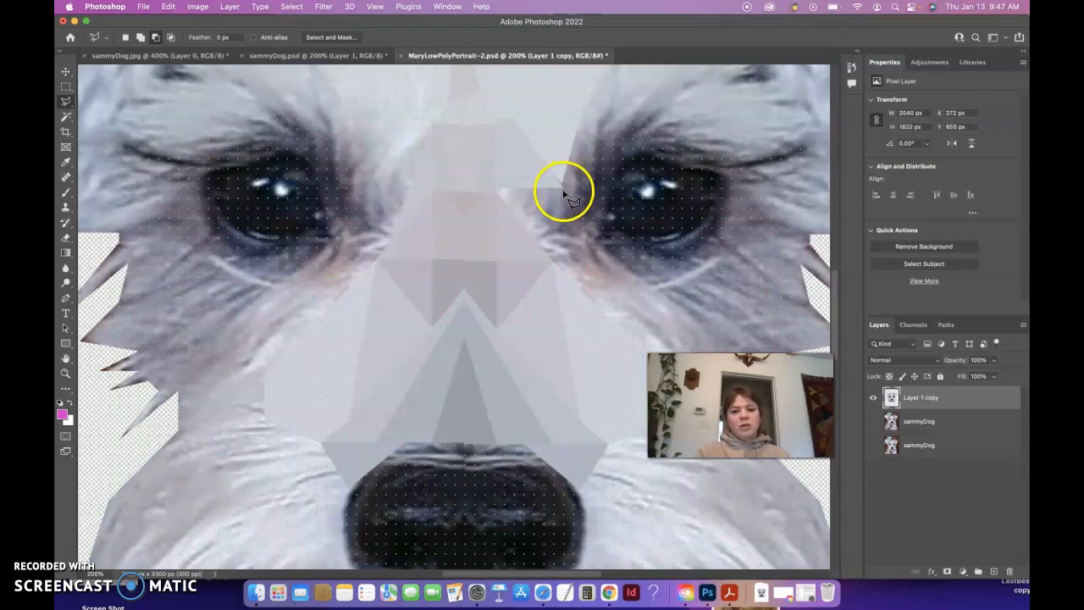
- Save the edited portrait PSD in Photoshop, then switch to Photopea in Safari and close the portrait there
click(143, 7)
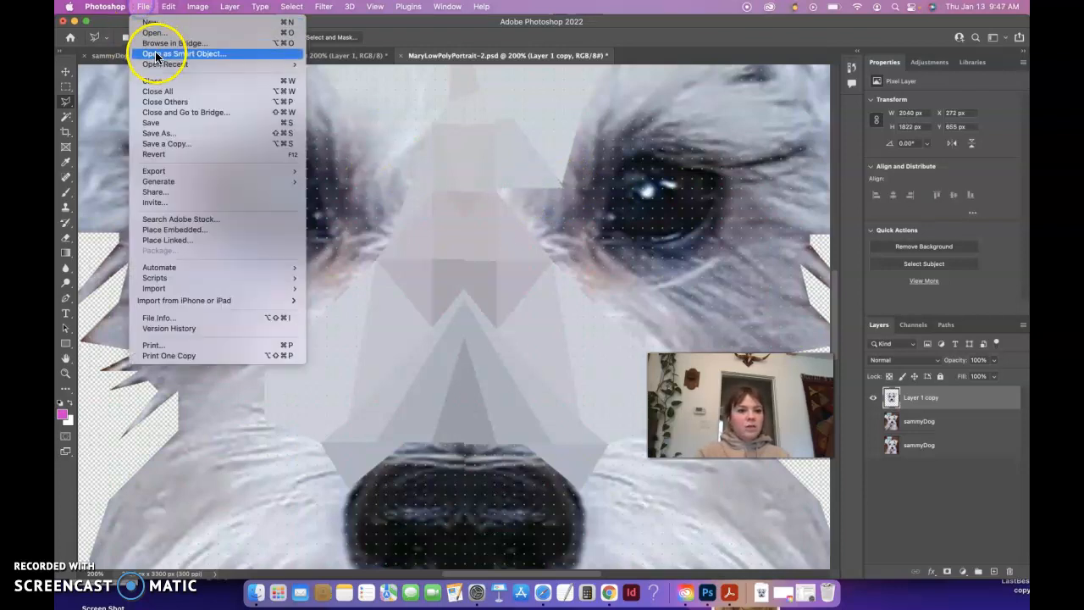
click(159, 122)
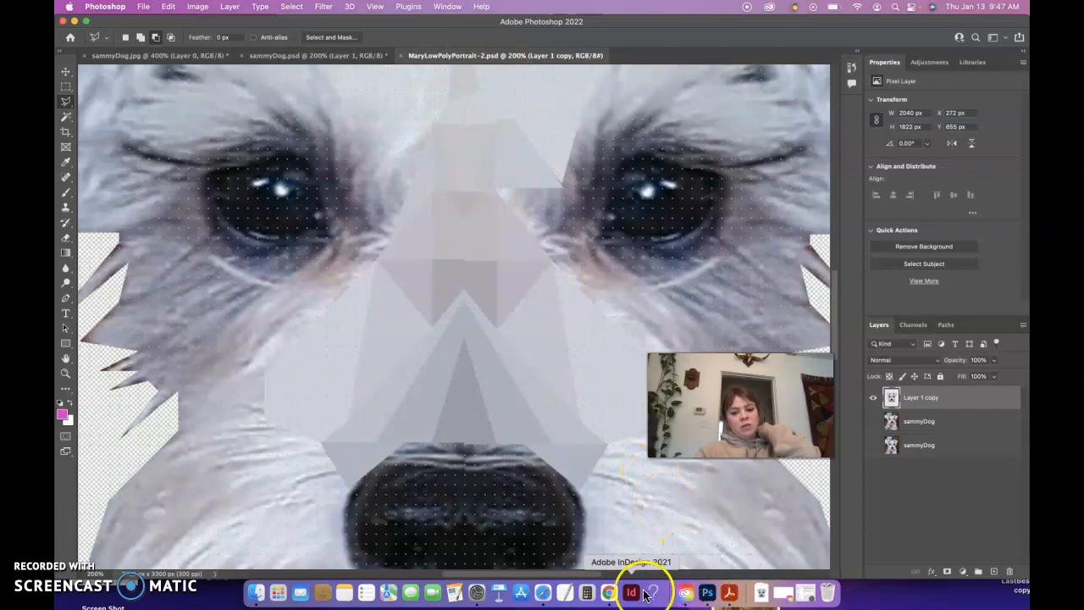
click(546, 595)
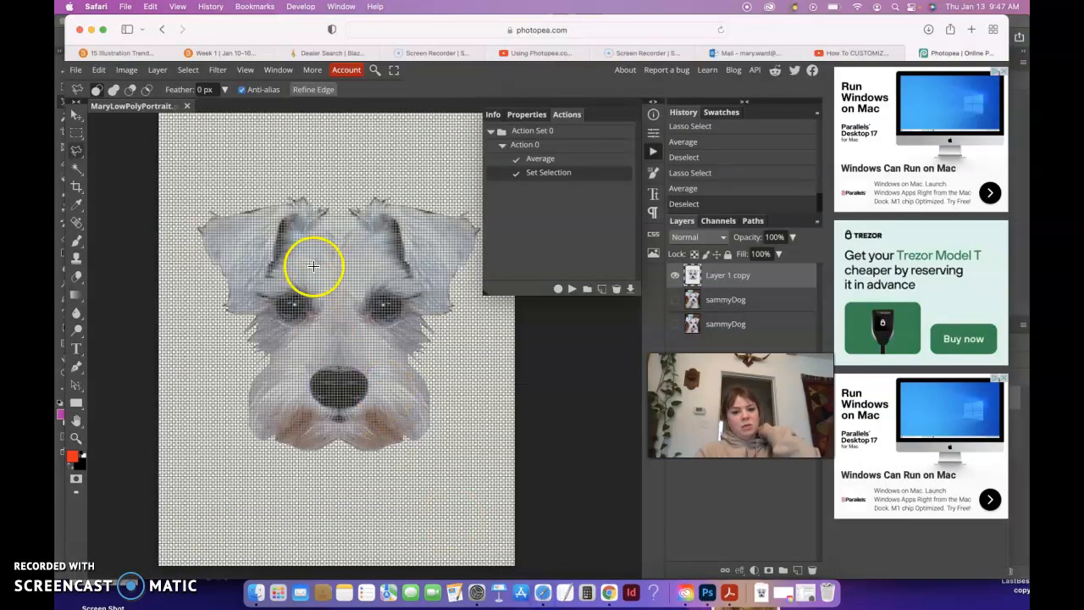
click(188, 107)
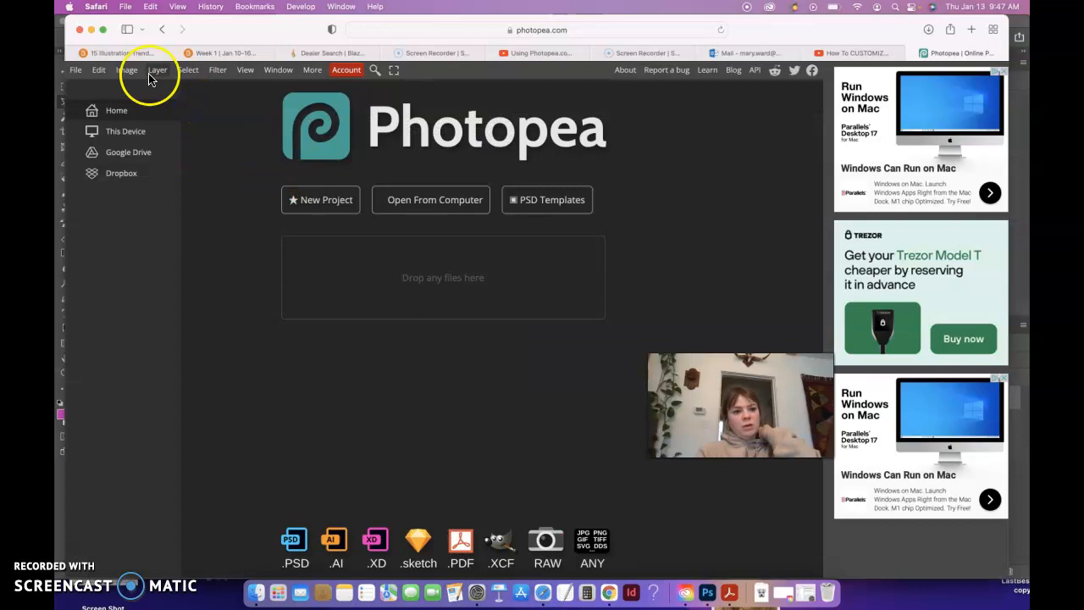
click(75, 70)
click(94, 104)
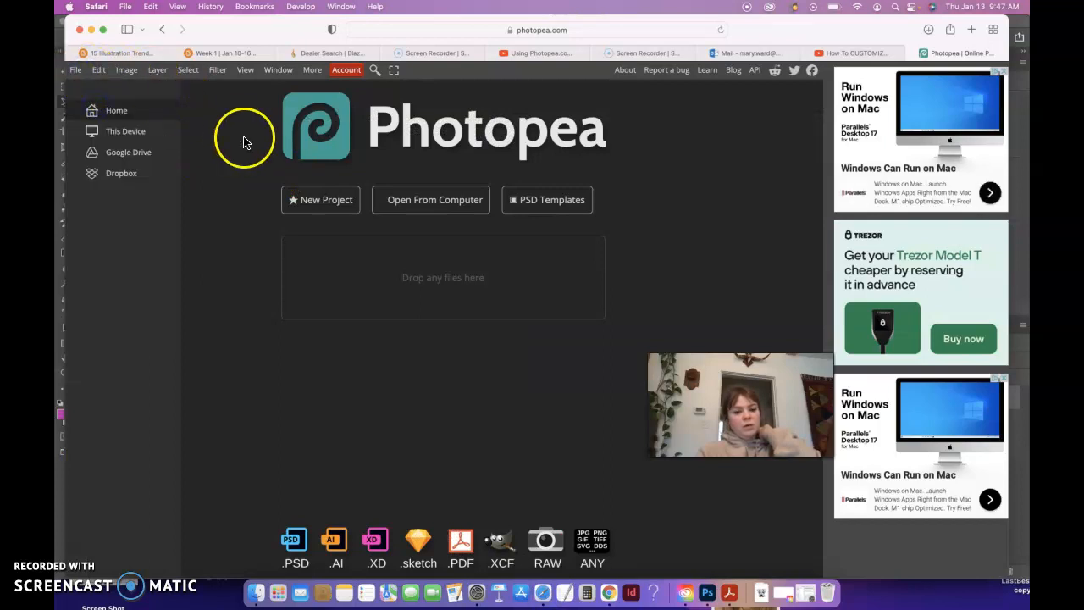
click(297, 241)
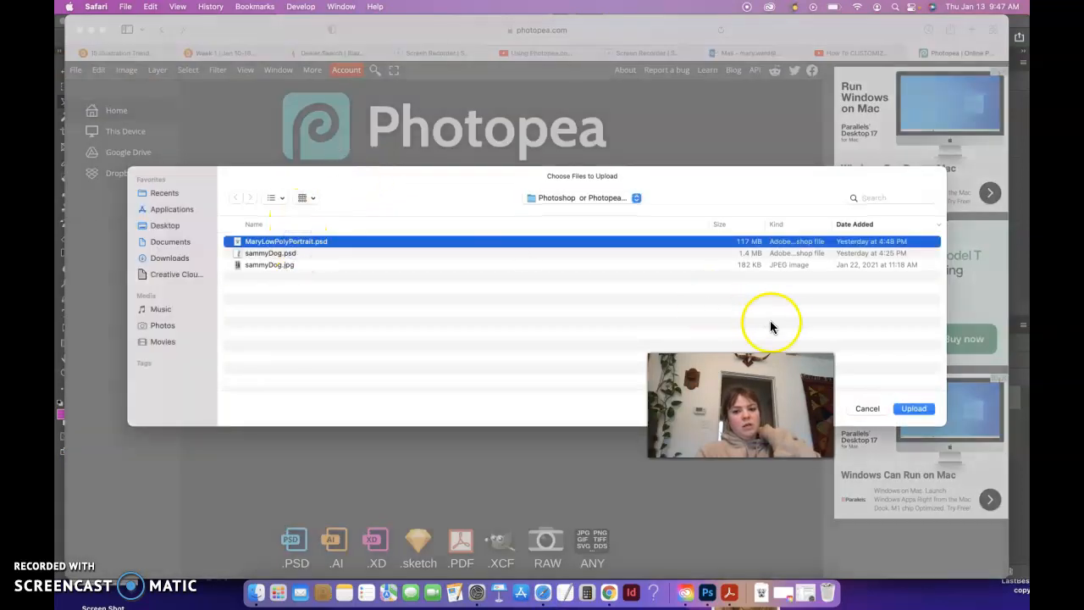
click(863, 409)
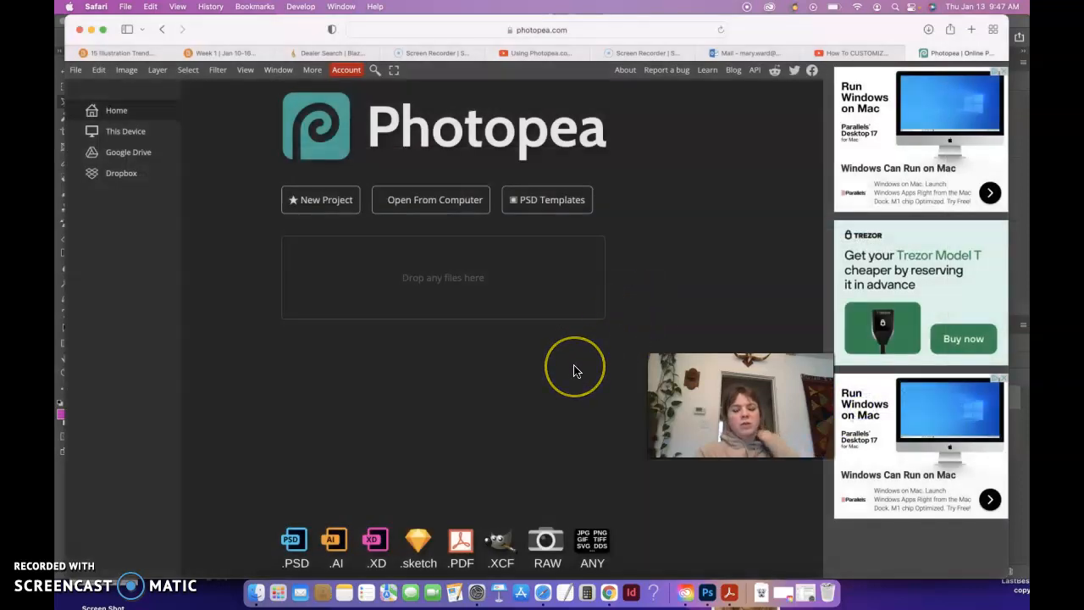